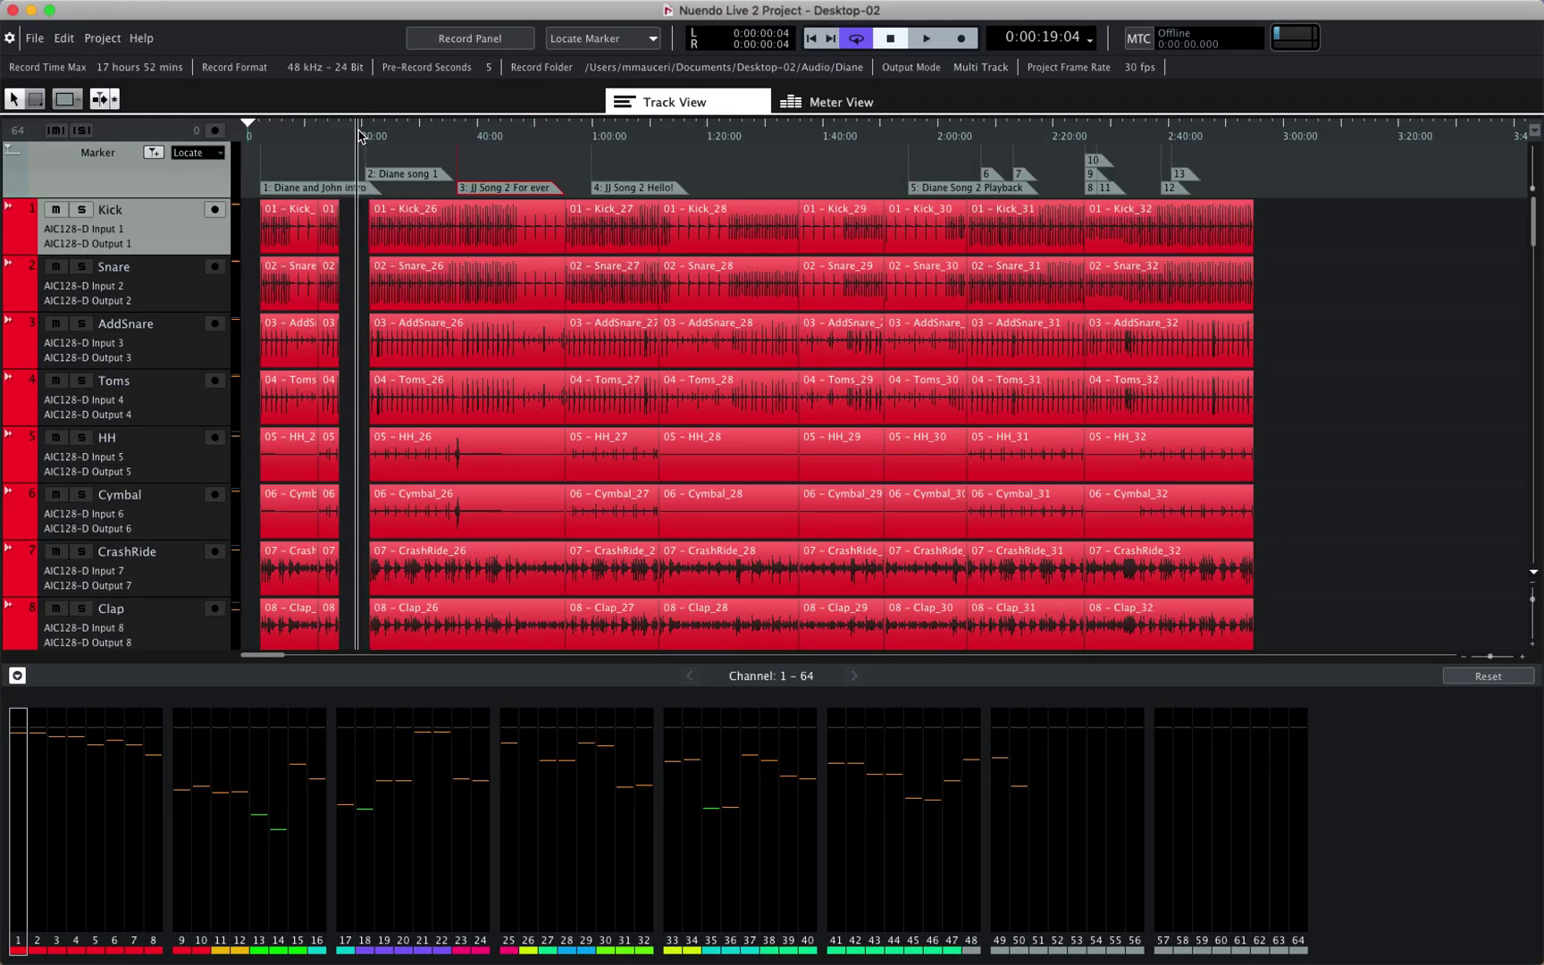
Set the playhead near the start of the Kick_26 clip and zoom the timeline in and out around it
left_click_drag(357, 131, 354, 243)
scroll(355, 245, "down", 8)
scroll(361, 140, "up", 3)
scroll(361, 147, "down", 1)
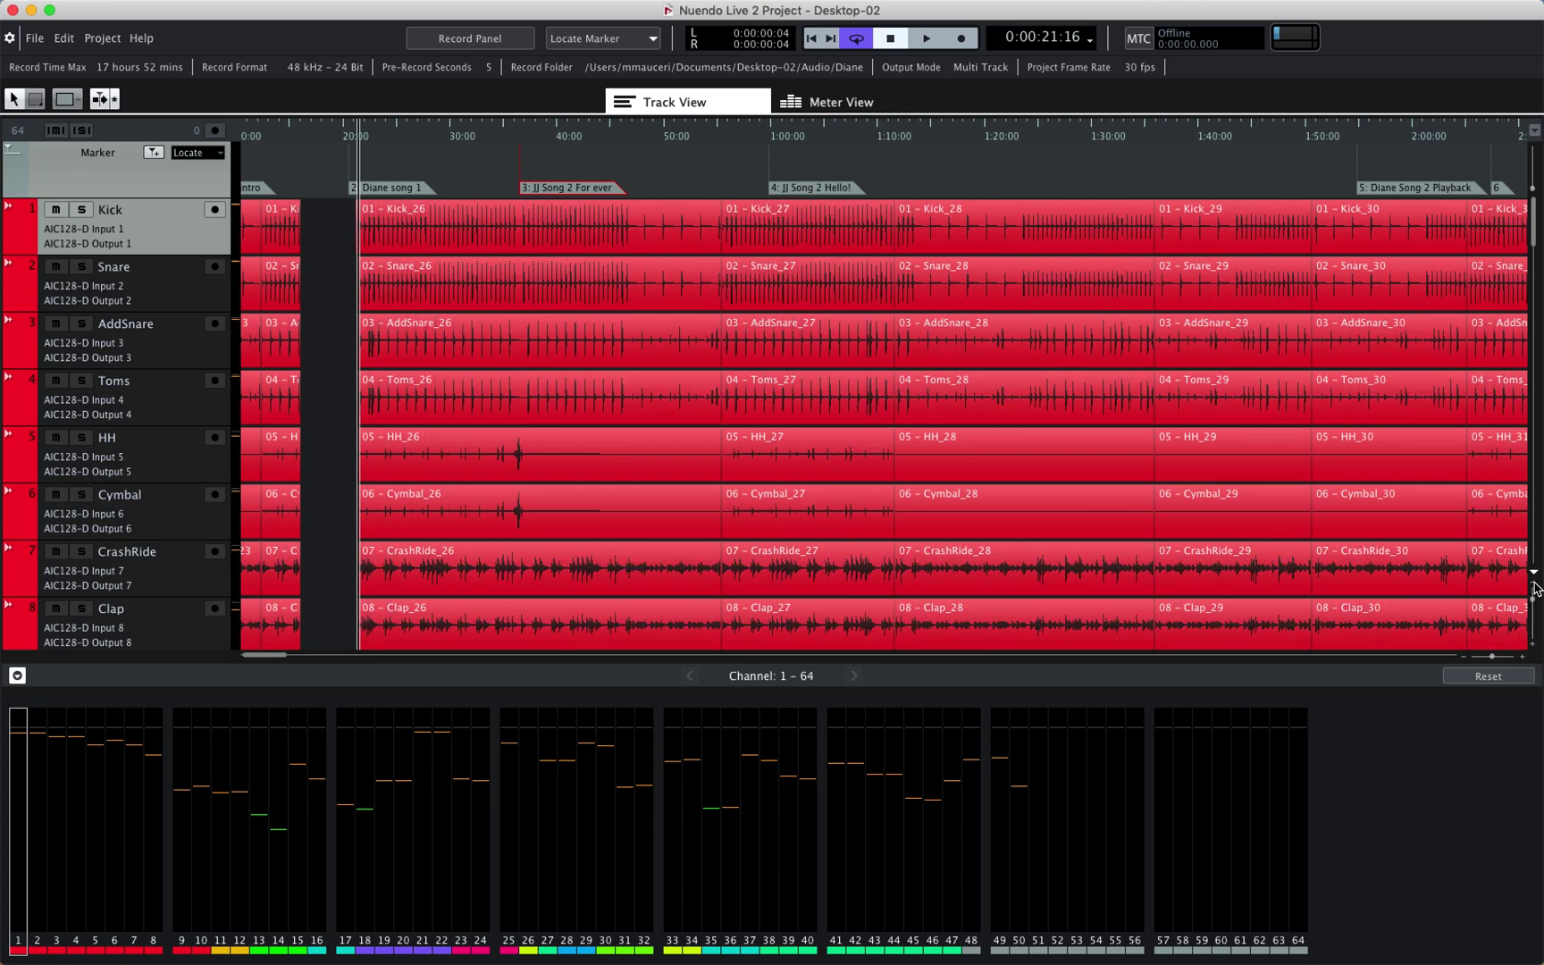
Shrink all track heights to overview about 24 tracks, and enlarge them to show about six tracks
left_click_drag(1536, 590, 1536, 650)
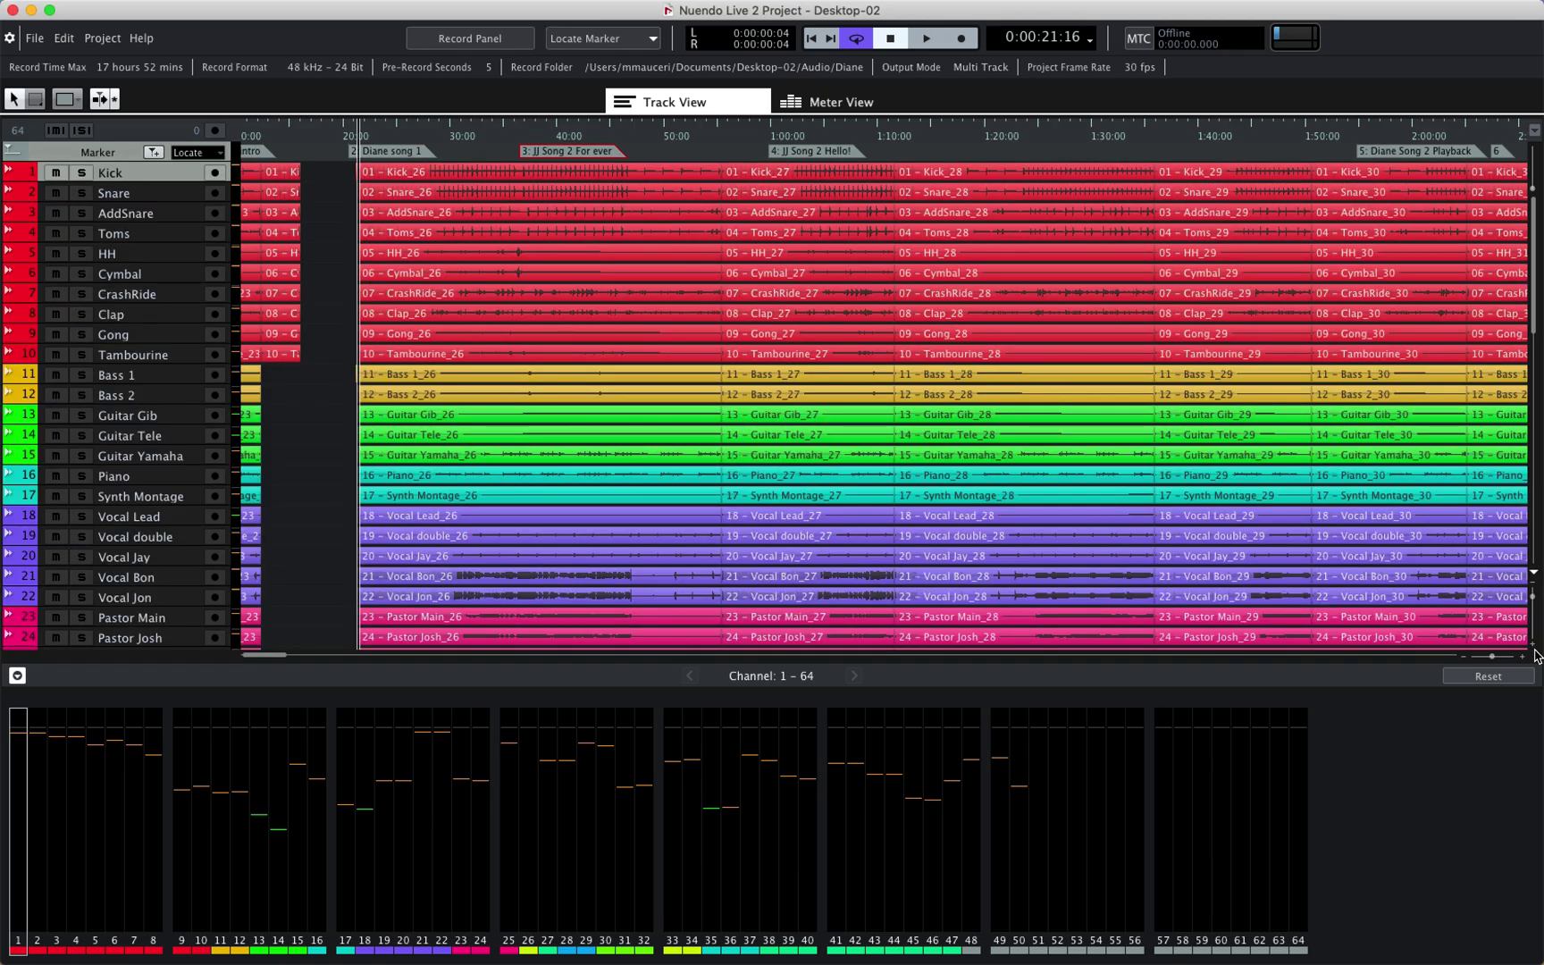
left_click(1534, 645)
left_click(1533, 645)
left_click(1534, 645)
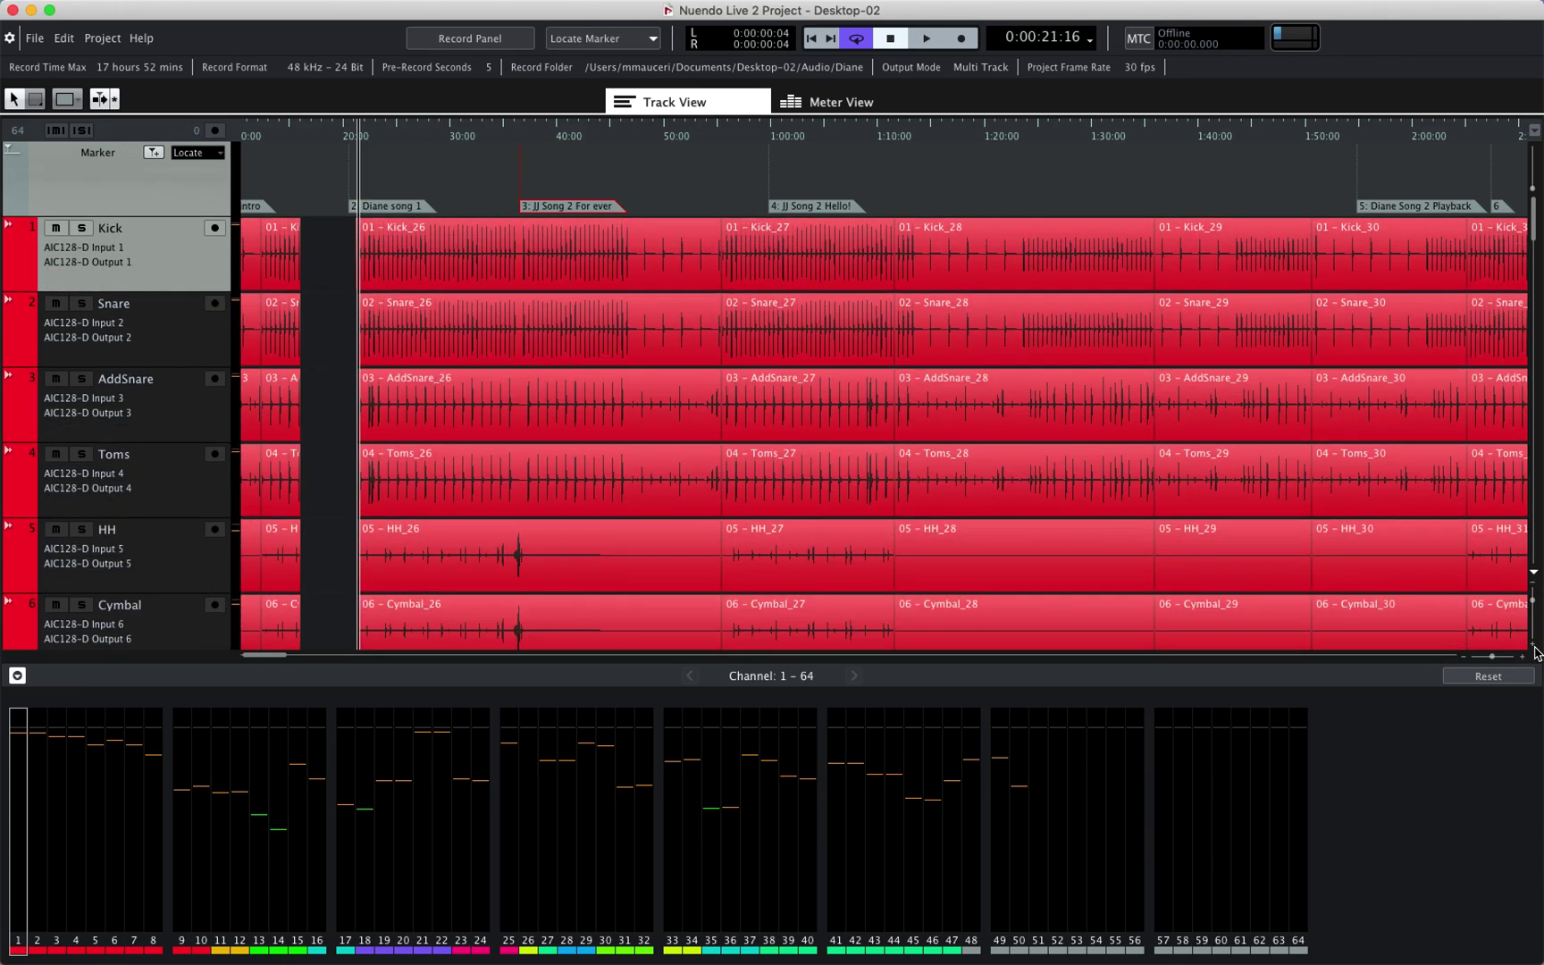
Adjust the horizontal timeline zoom and enlarge the track heights until about four drum tracks fill the view
left_click(1465, 657)
left_click(1522, 658)
left_click(1522, 658)
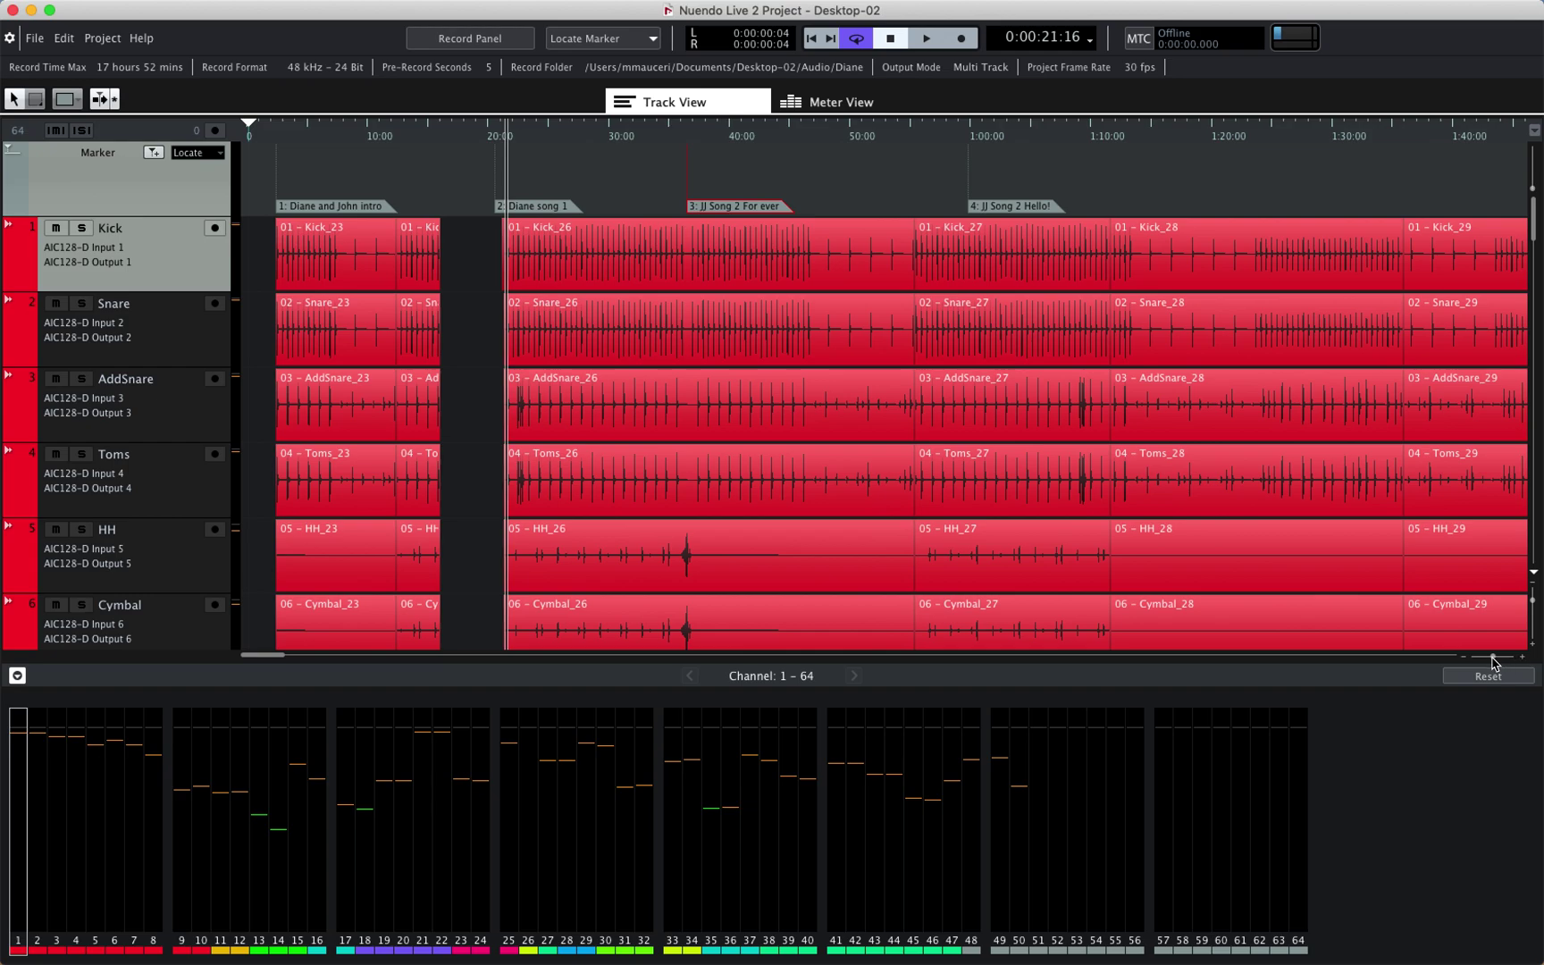
left_click(1494, 658)
left_click(1536, 600)
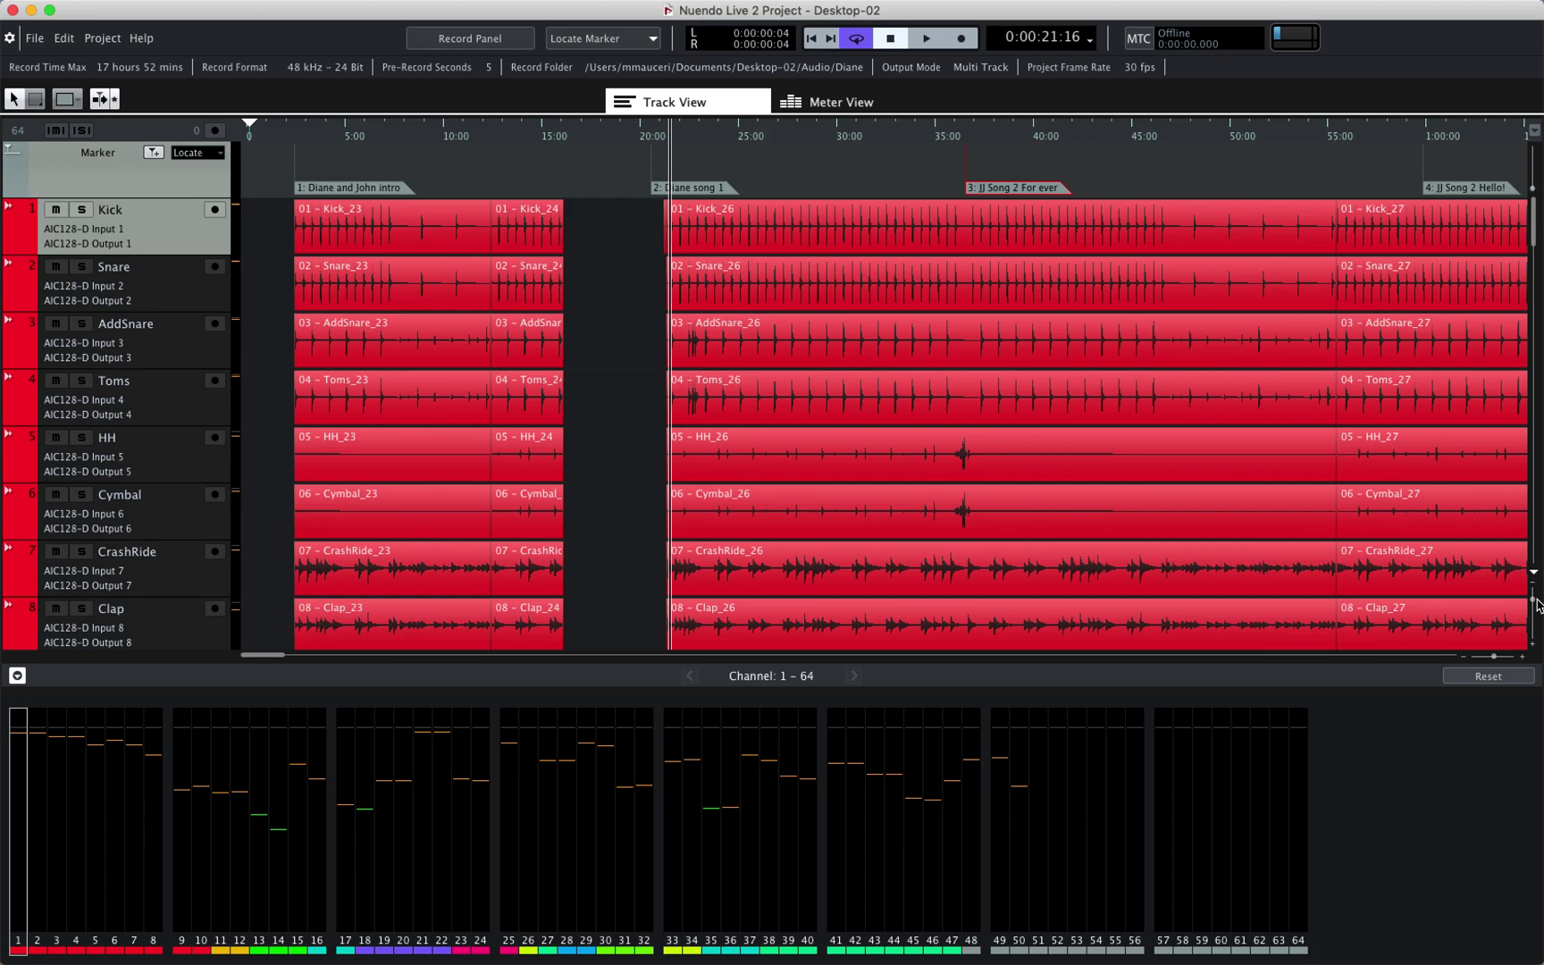
left_click(1537, 603)
left_click(1537, 603)
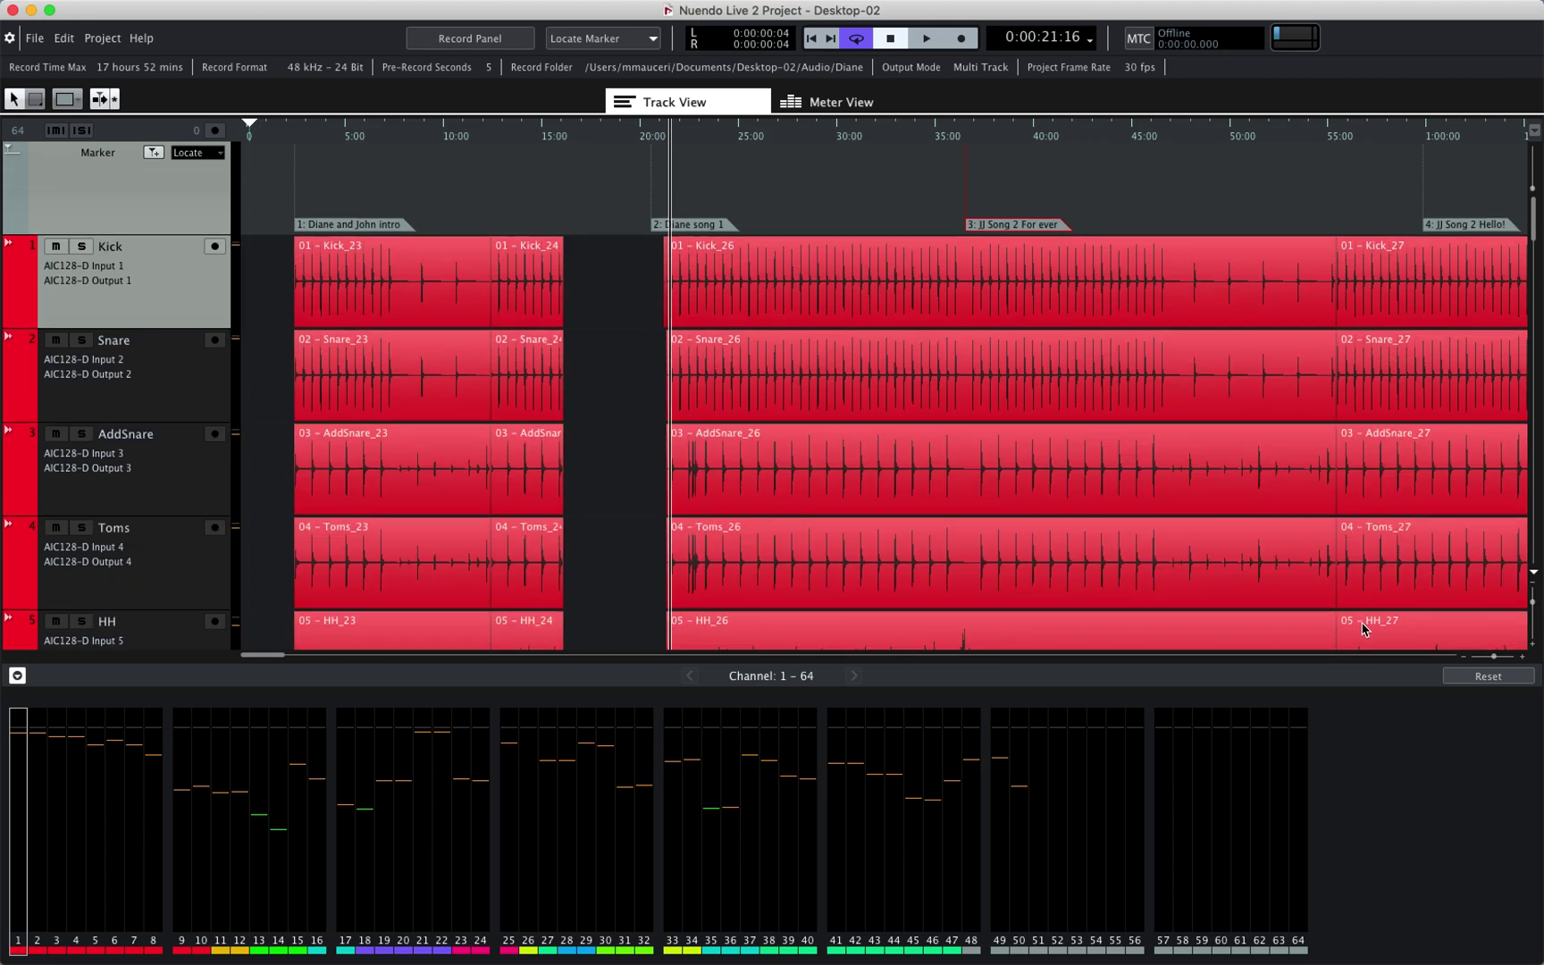
Zoom the timeline in and out repeatedly around the playhead, ending with about the first 90 seconds in view
key("h")
key("h")
key("h")
key("g")
key("g")
key("g")
key("g")
key("g")
key("g")
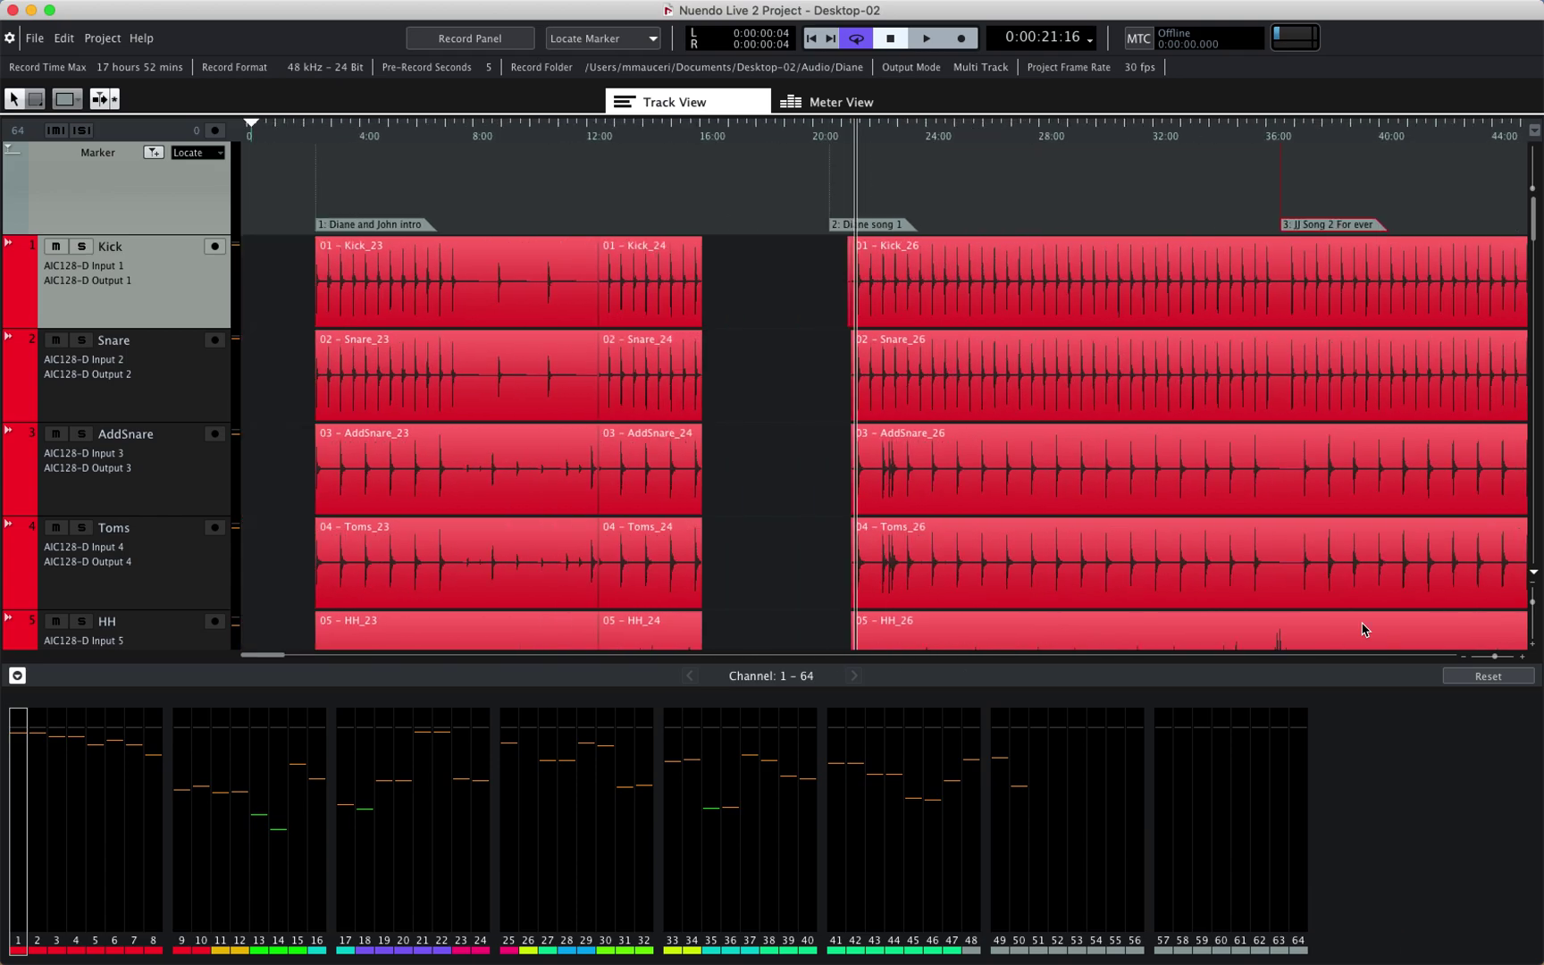
key("h")
key("h")
key("h")
key("h")
key("g")
key("g")
key("g")
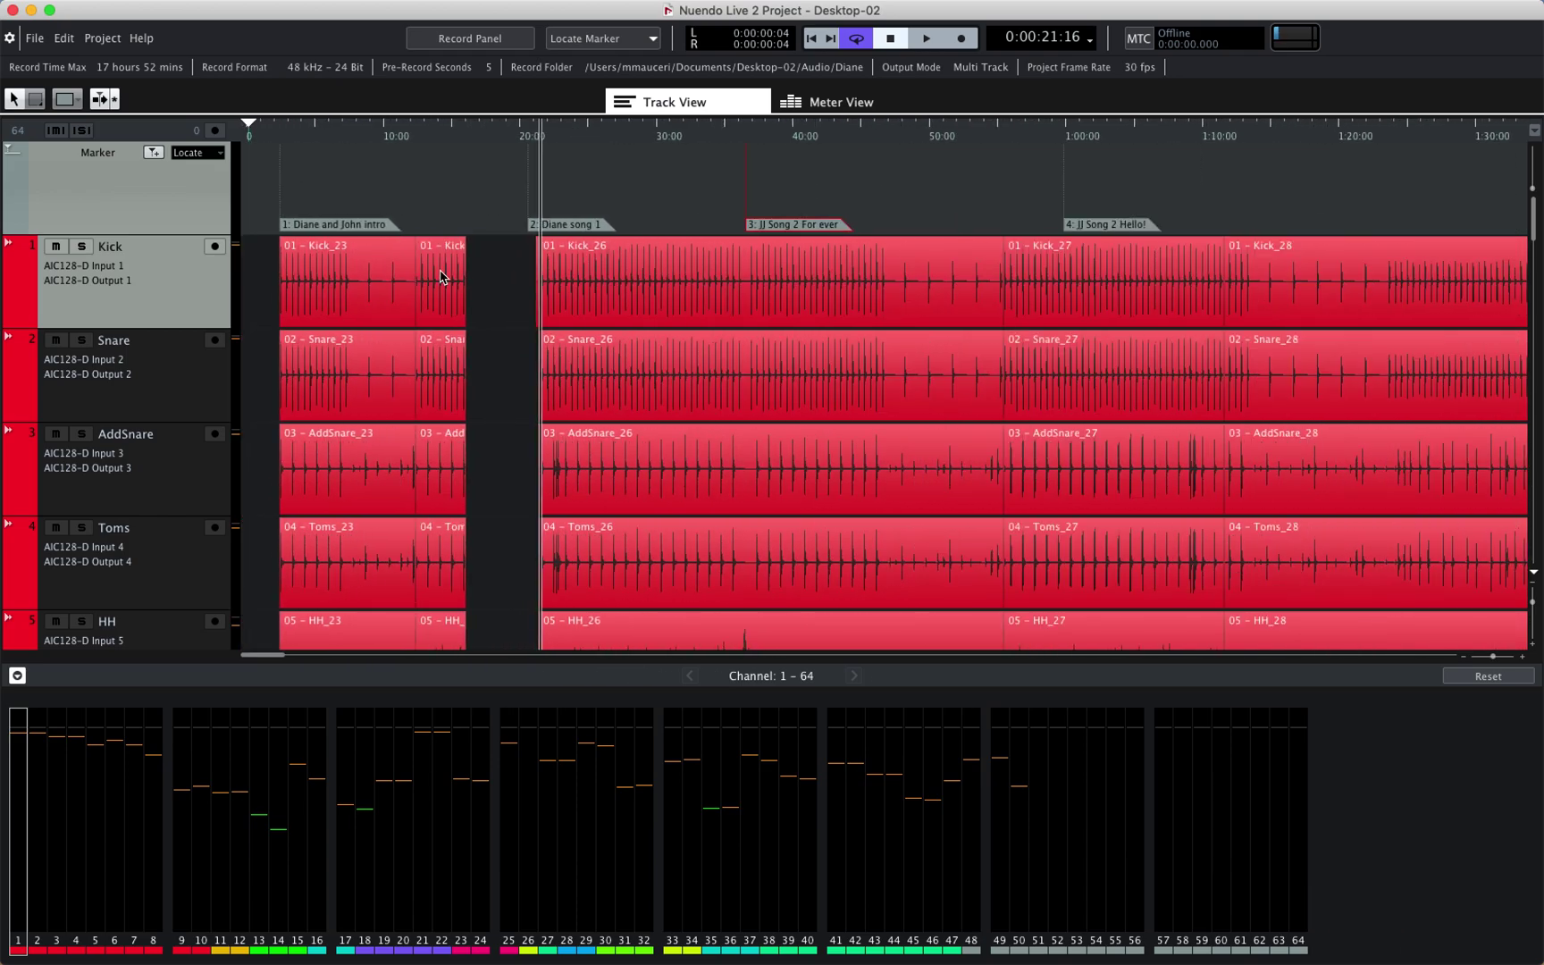
Move the playhead by locating markers, starting with marker 3, "JJ Song 2 For ever"
left_click(217, 156)
left_click(217, 188)
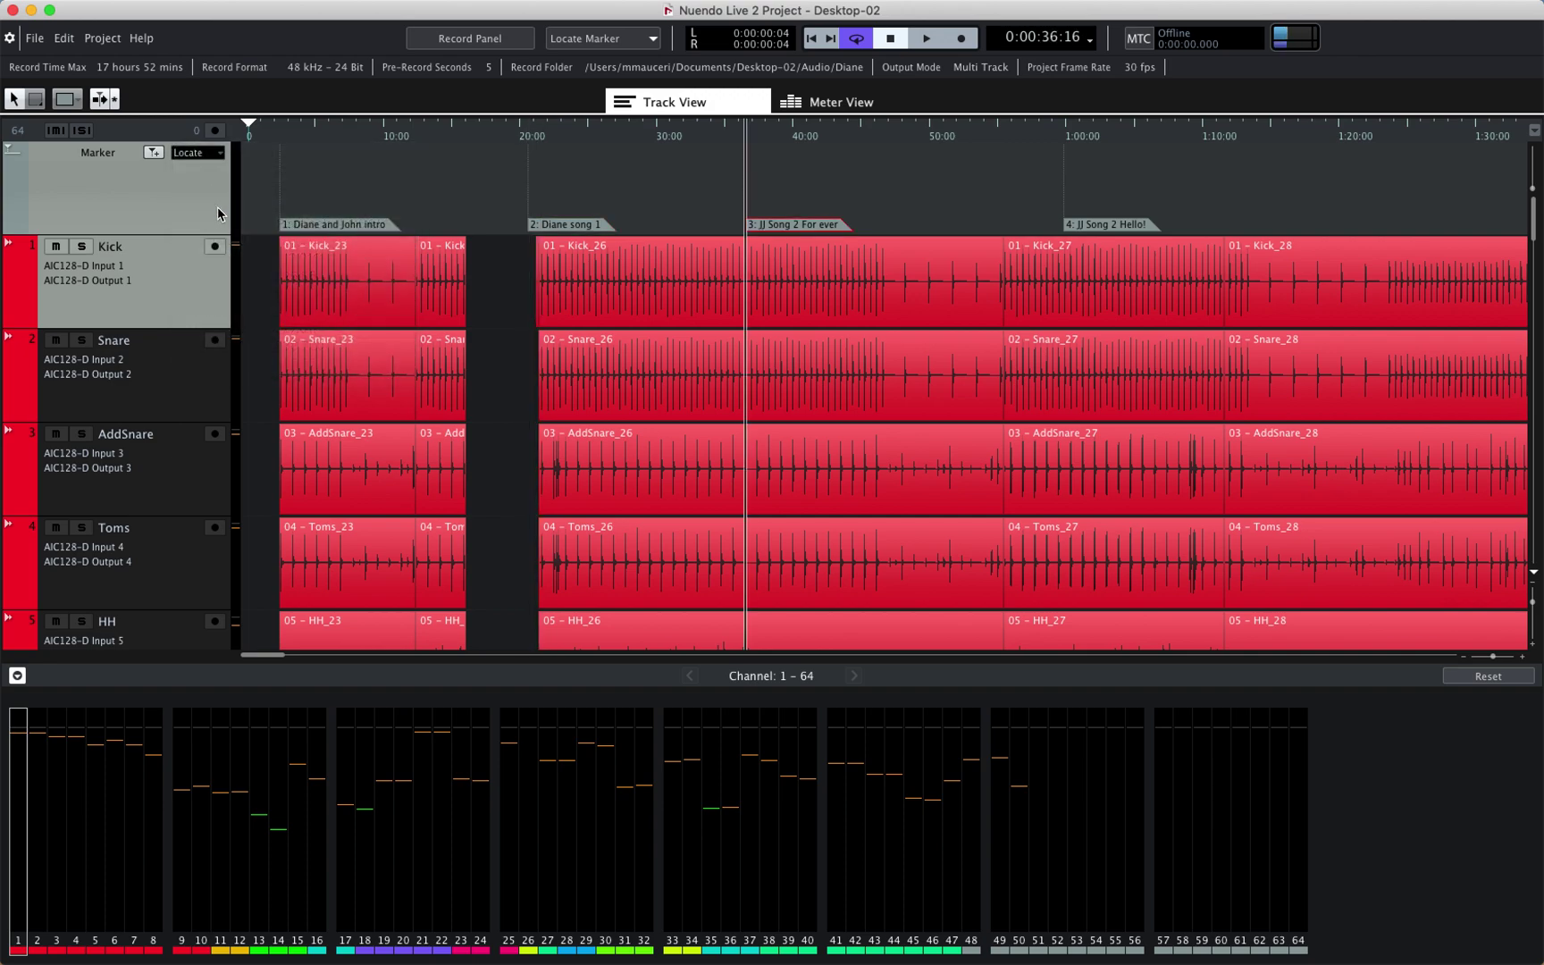
left_click(214, 156)
left_click(211, 173)
Define a loop section from 0:00:05:11 to 0:00:12:07 and start playback inside it
left_click_drag(324, 114, 419, 115)
left_click(319, 139)
key("space")
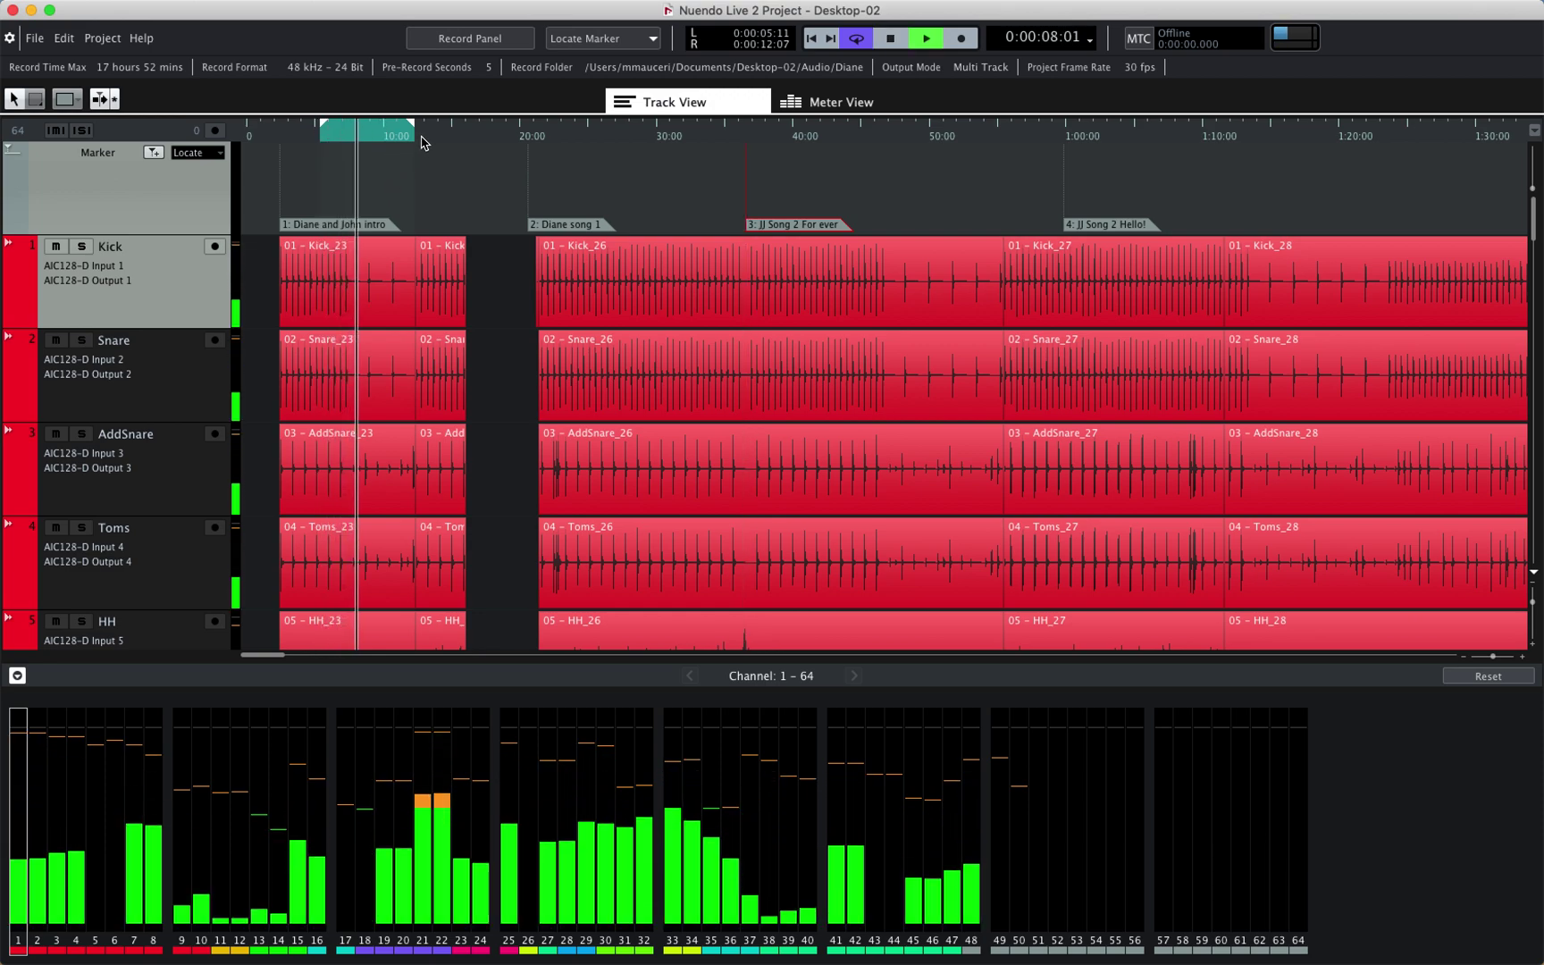
Redefine the playback loop as 0:00:13:17 to 0:00:16:06, and then as 0:00:48:06 to 0:00:55:00
left_click(461, 114)
left_click_drag(462, 114, 468, 115)
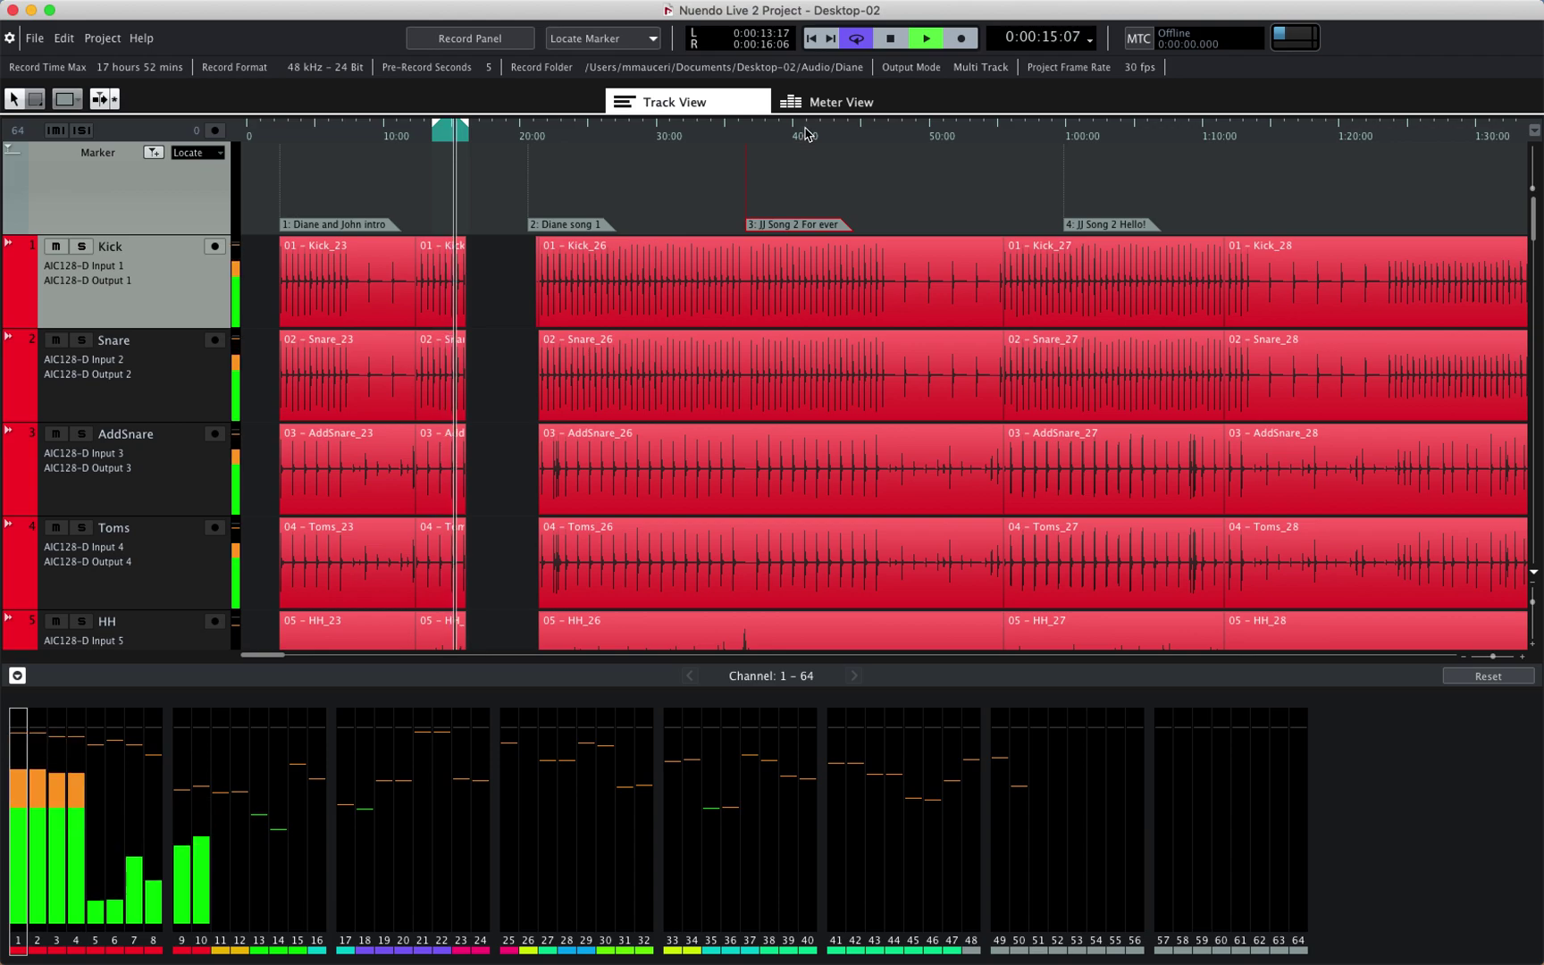
left_click_drag(809, 114, 898, 114)
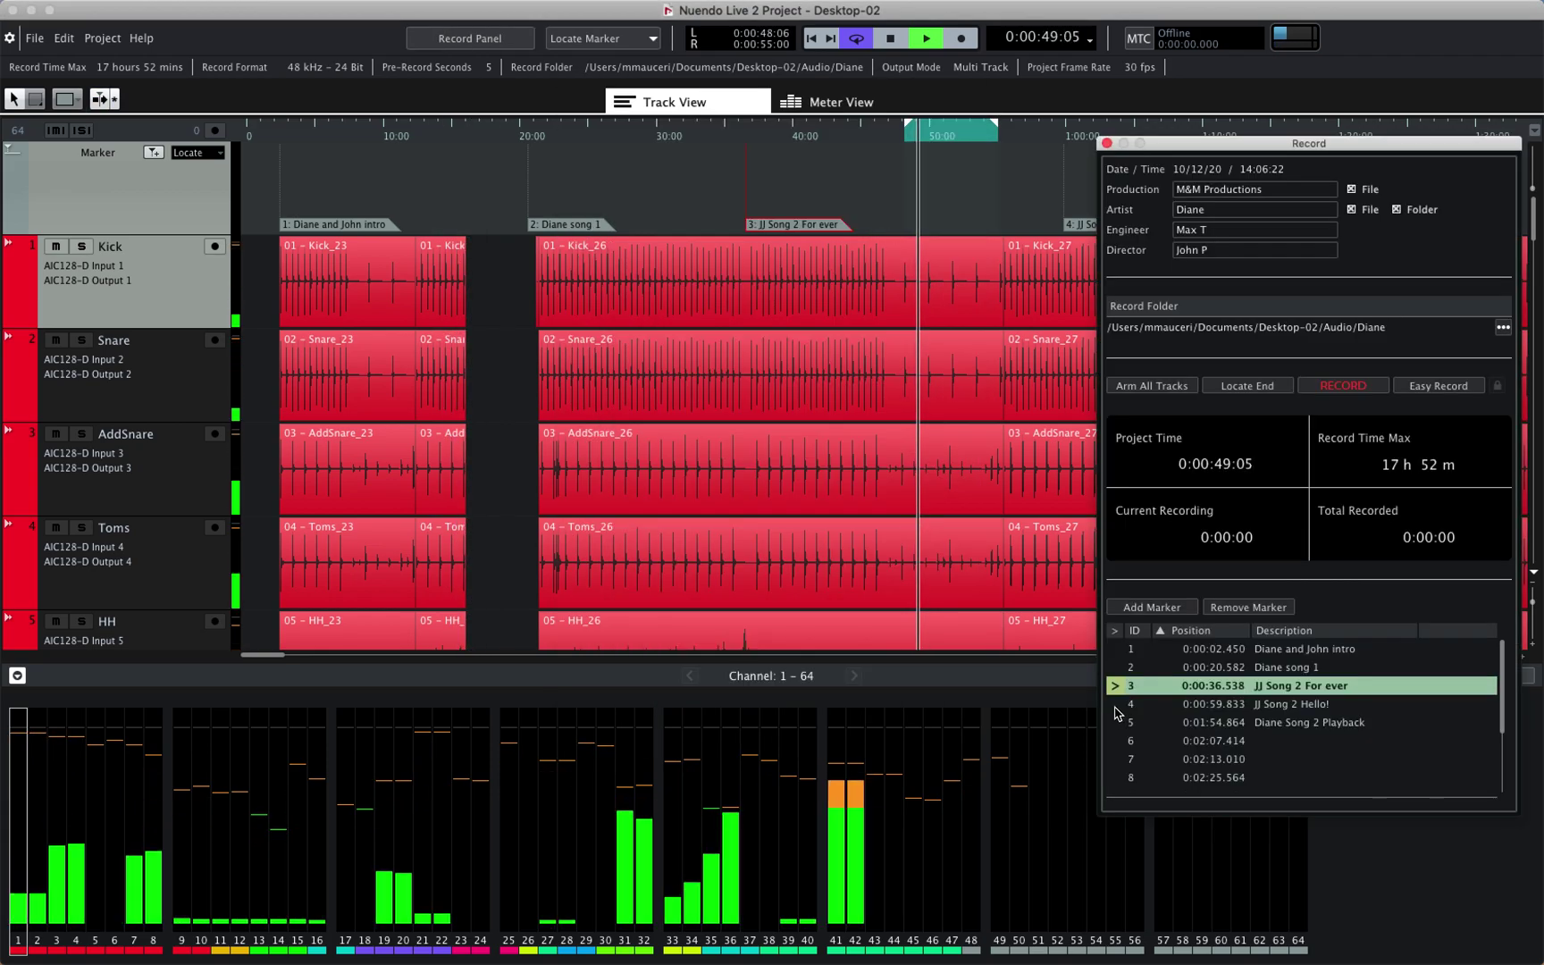
Jump playback through markers 4, 5 and 6 from the Record window's marker list
left_click(1116, 707)
left_click(1119, 723)
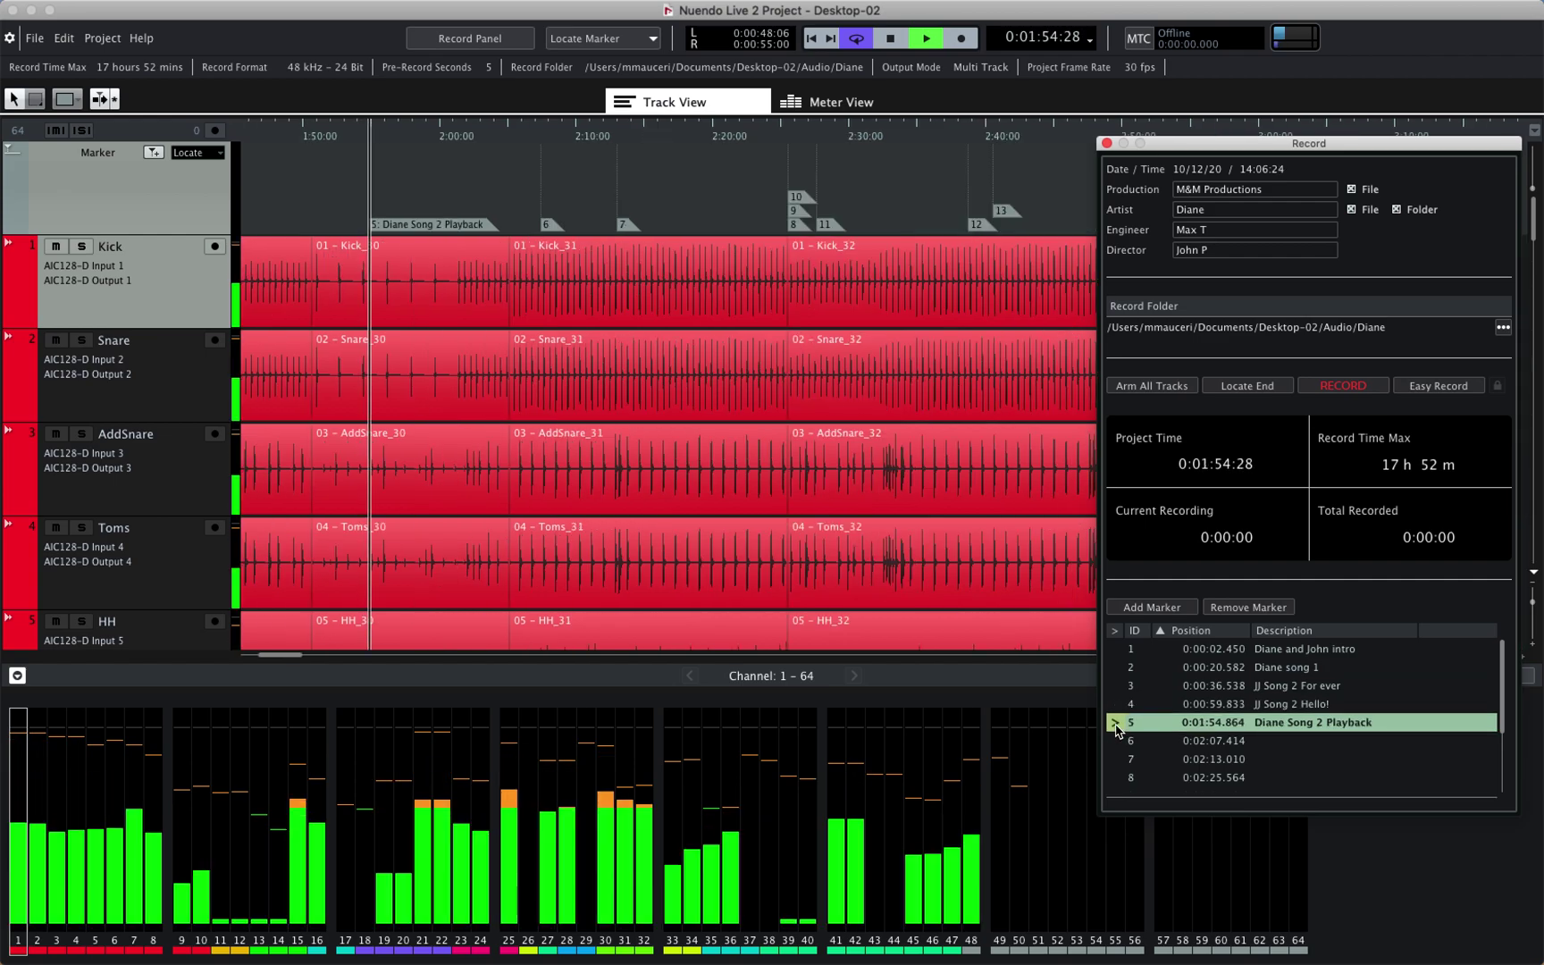
left_click(1117, 742)
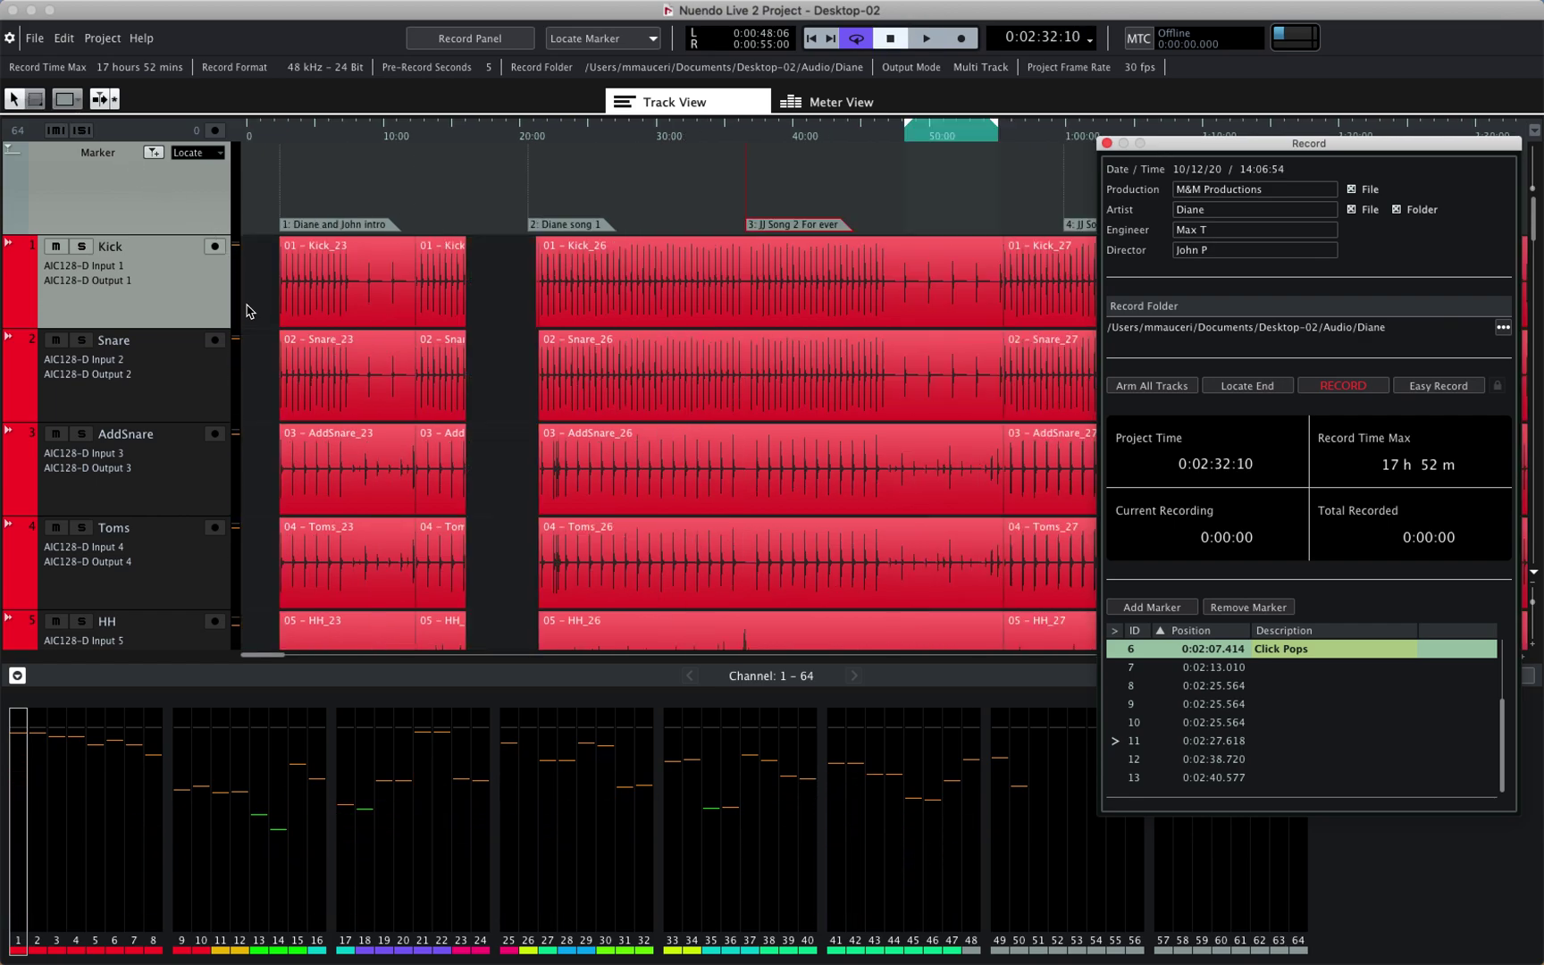
Select the _23 and _26 clips on the Bass 2 and Guitar Gib tracks together and adjust their start and end edges
scroll(249, 314, "down", 4)
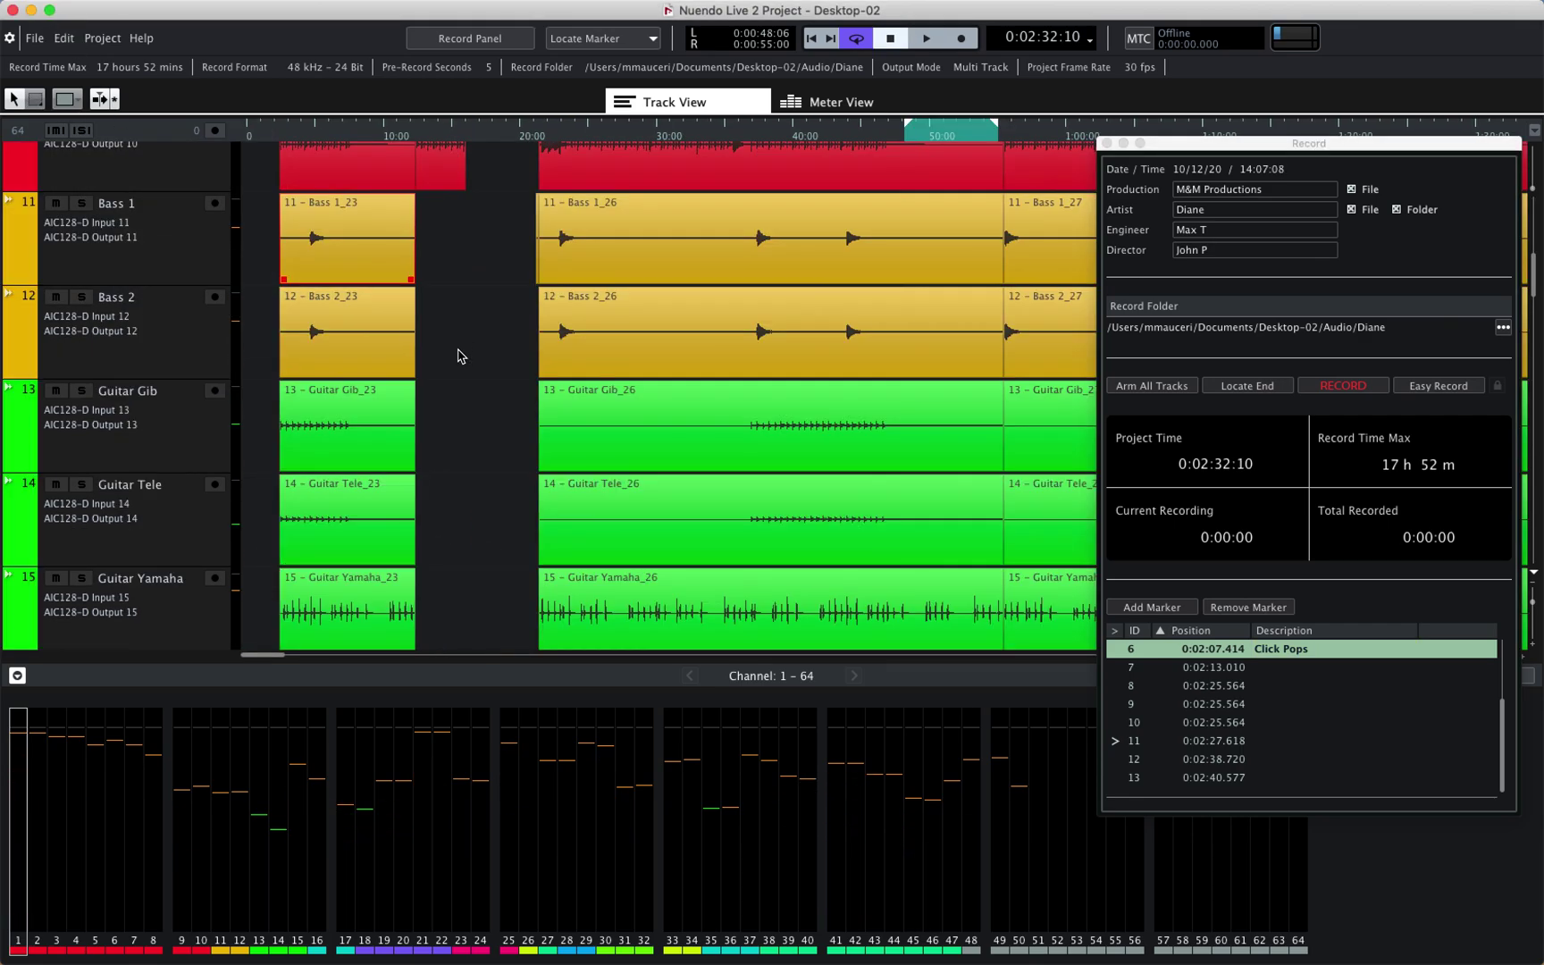
left_click(367, 324)
left_click(577, 344)
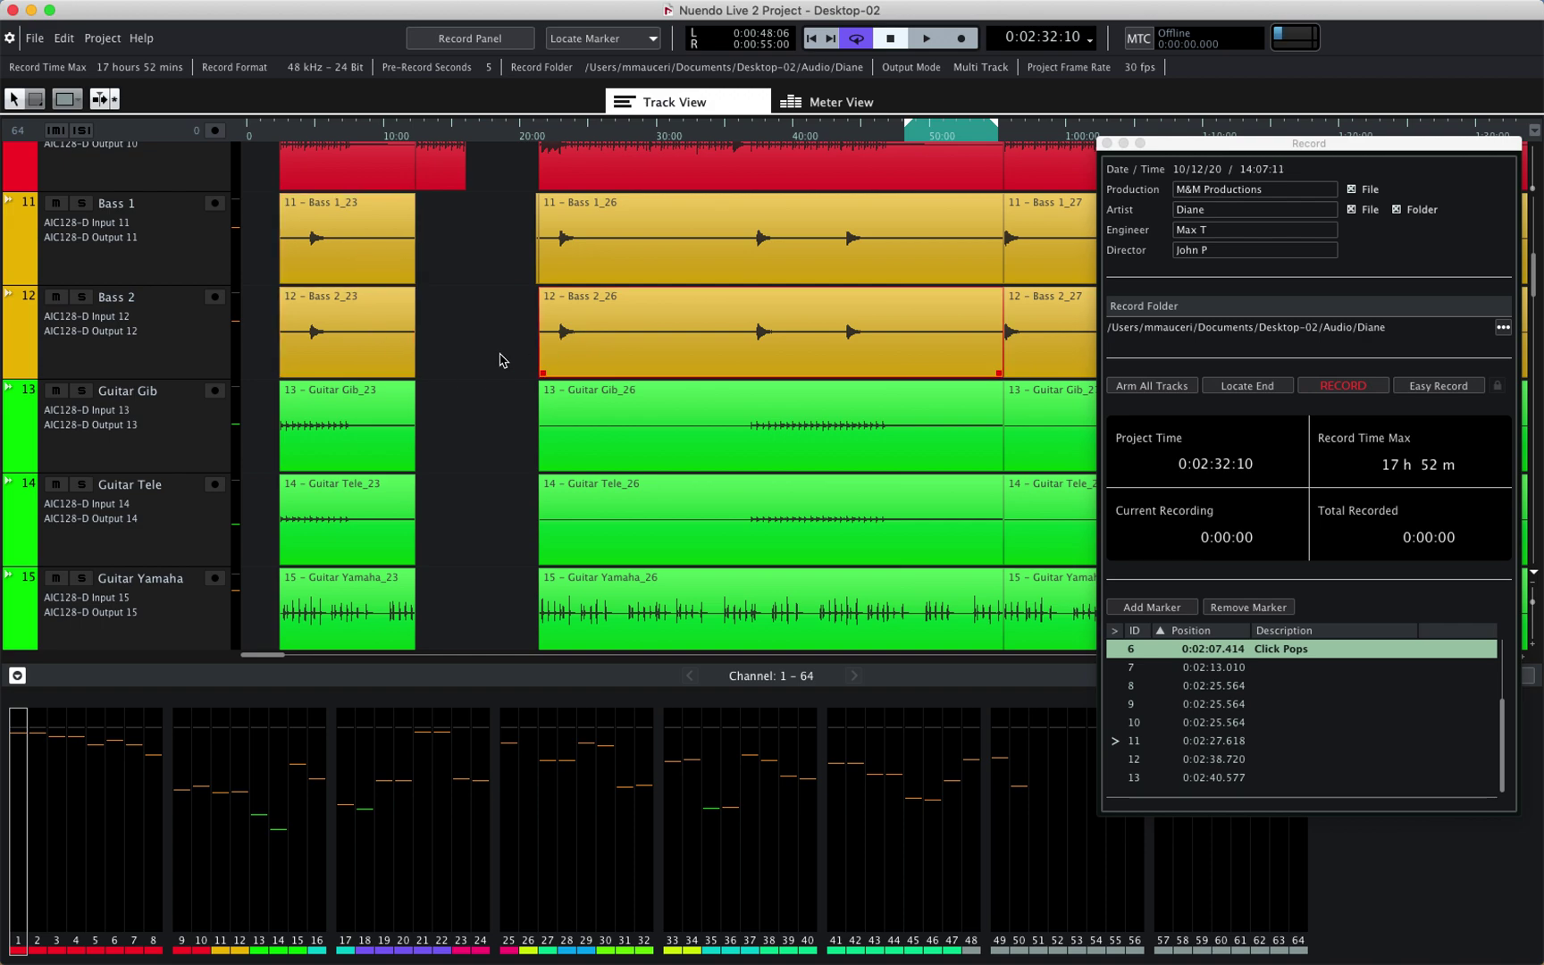
left_click(397, 370, "shift")
left_click(394, 425, "shift")
left_click(626, 430, "shift")
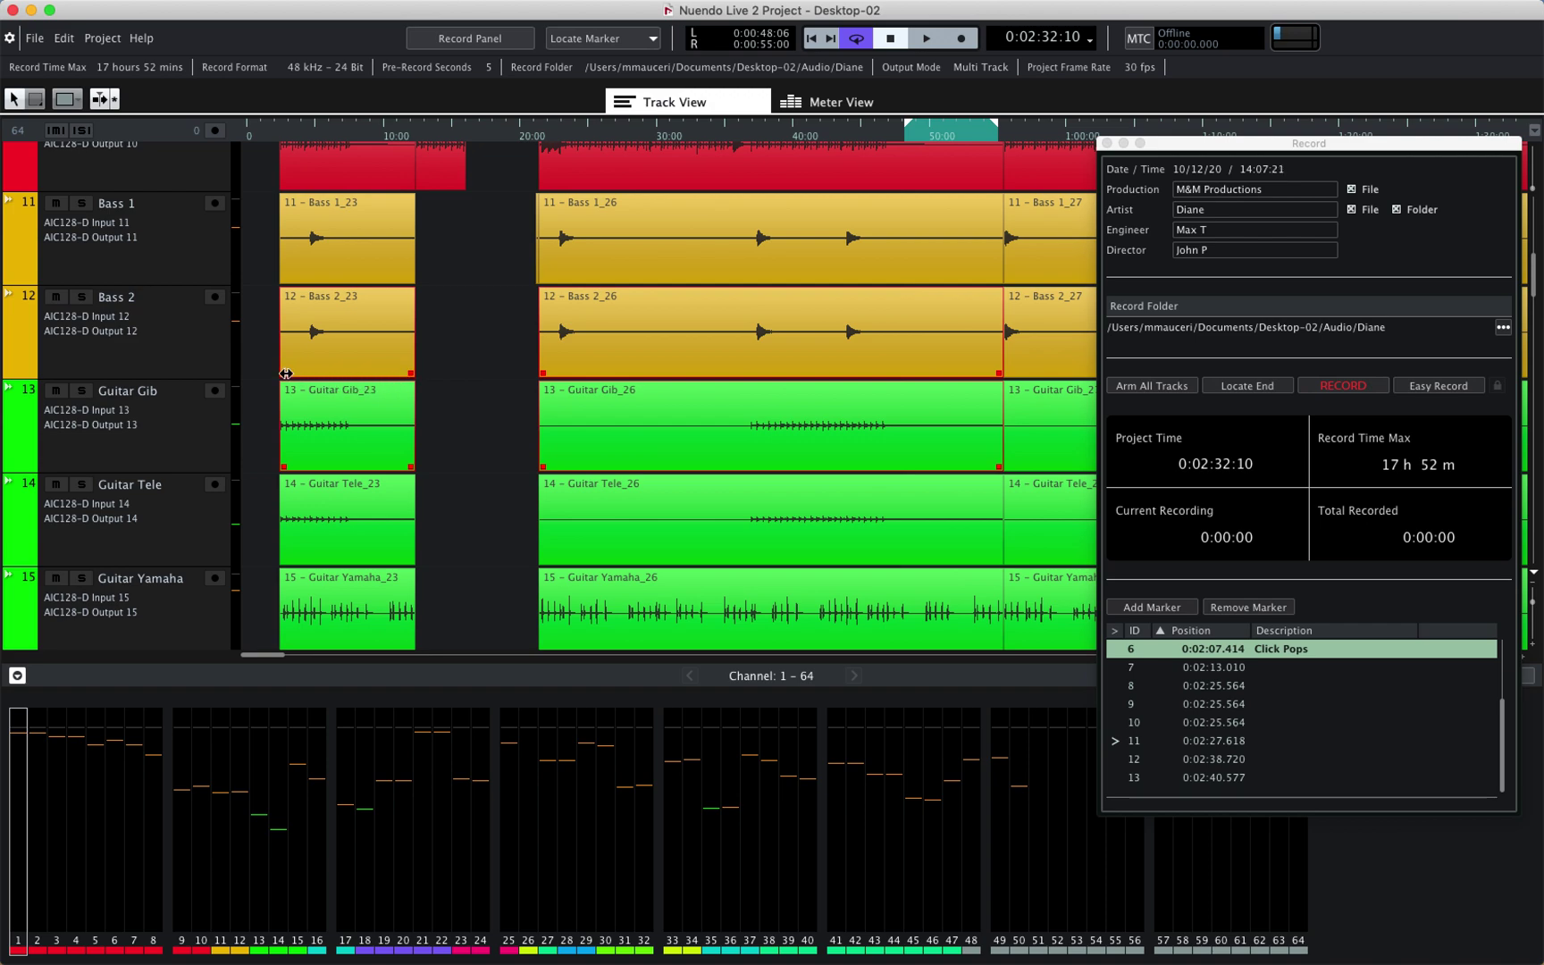
left_click_drag(285, 374, 280, 374)
mouse_move(413, 375)
left_mouse_down()
mouse_move(393, 376)
mouse_move(414, 375)
left_mouse_up()
Enable Global Editing (All Tracks) and select the Bass 1_26 clip together with the matching clips on all tracks
left_click(67, 41)
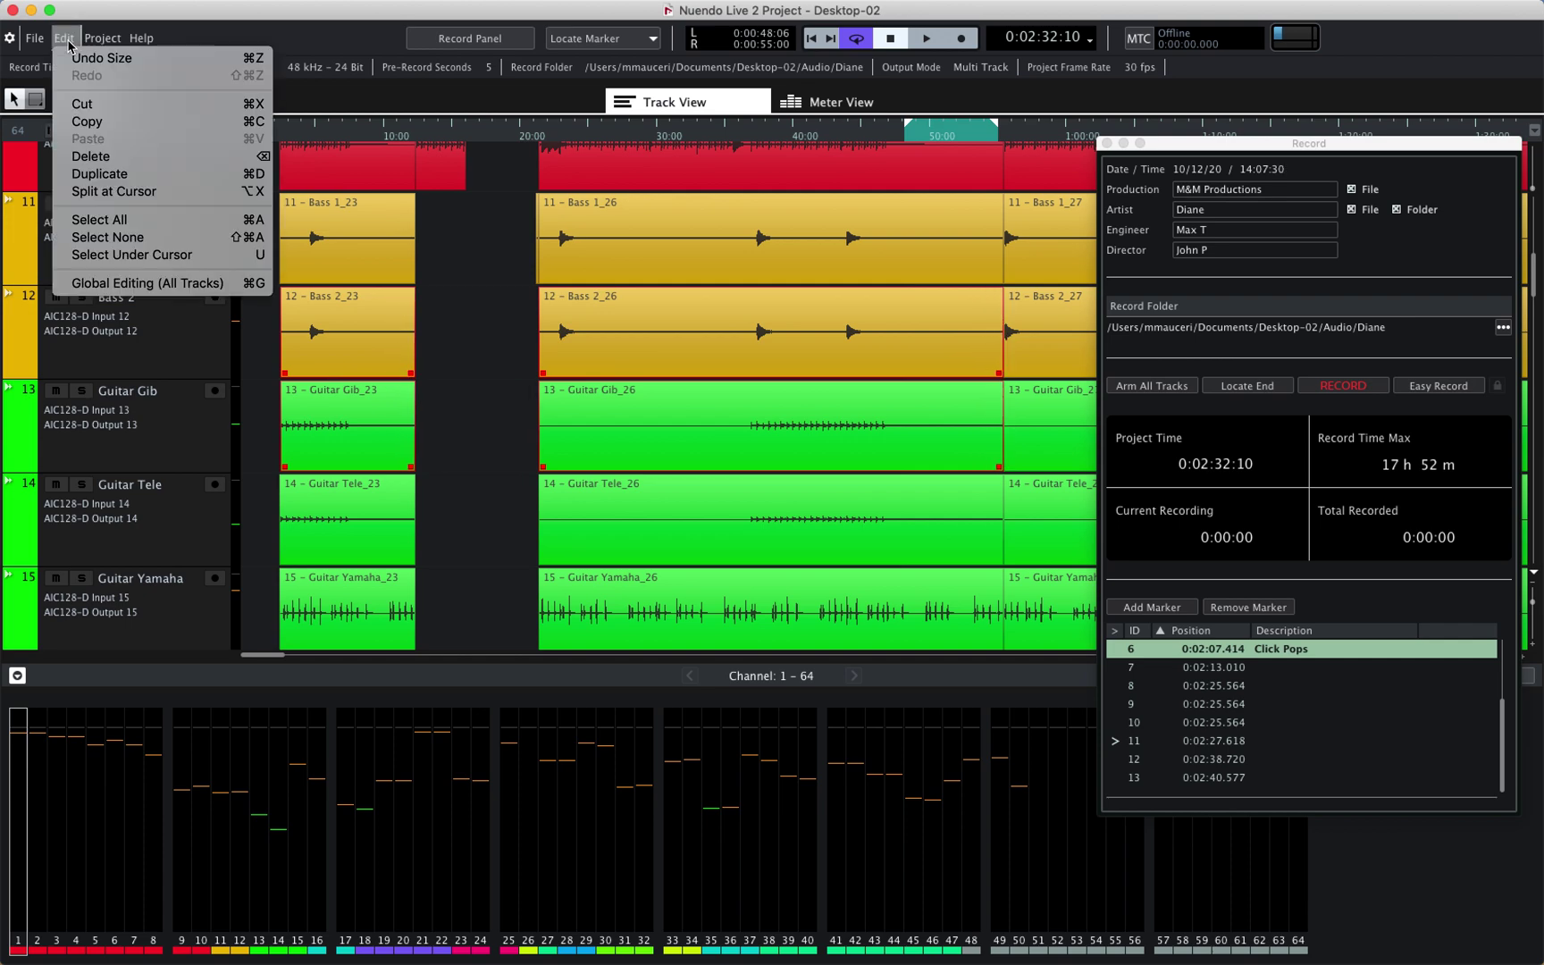
left_click(114, 283)
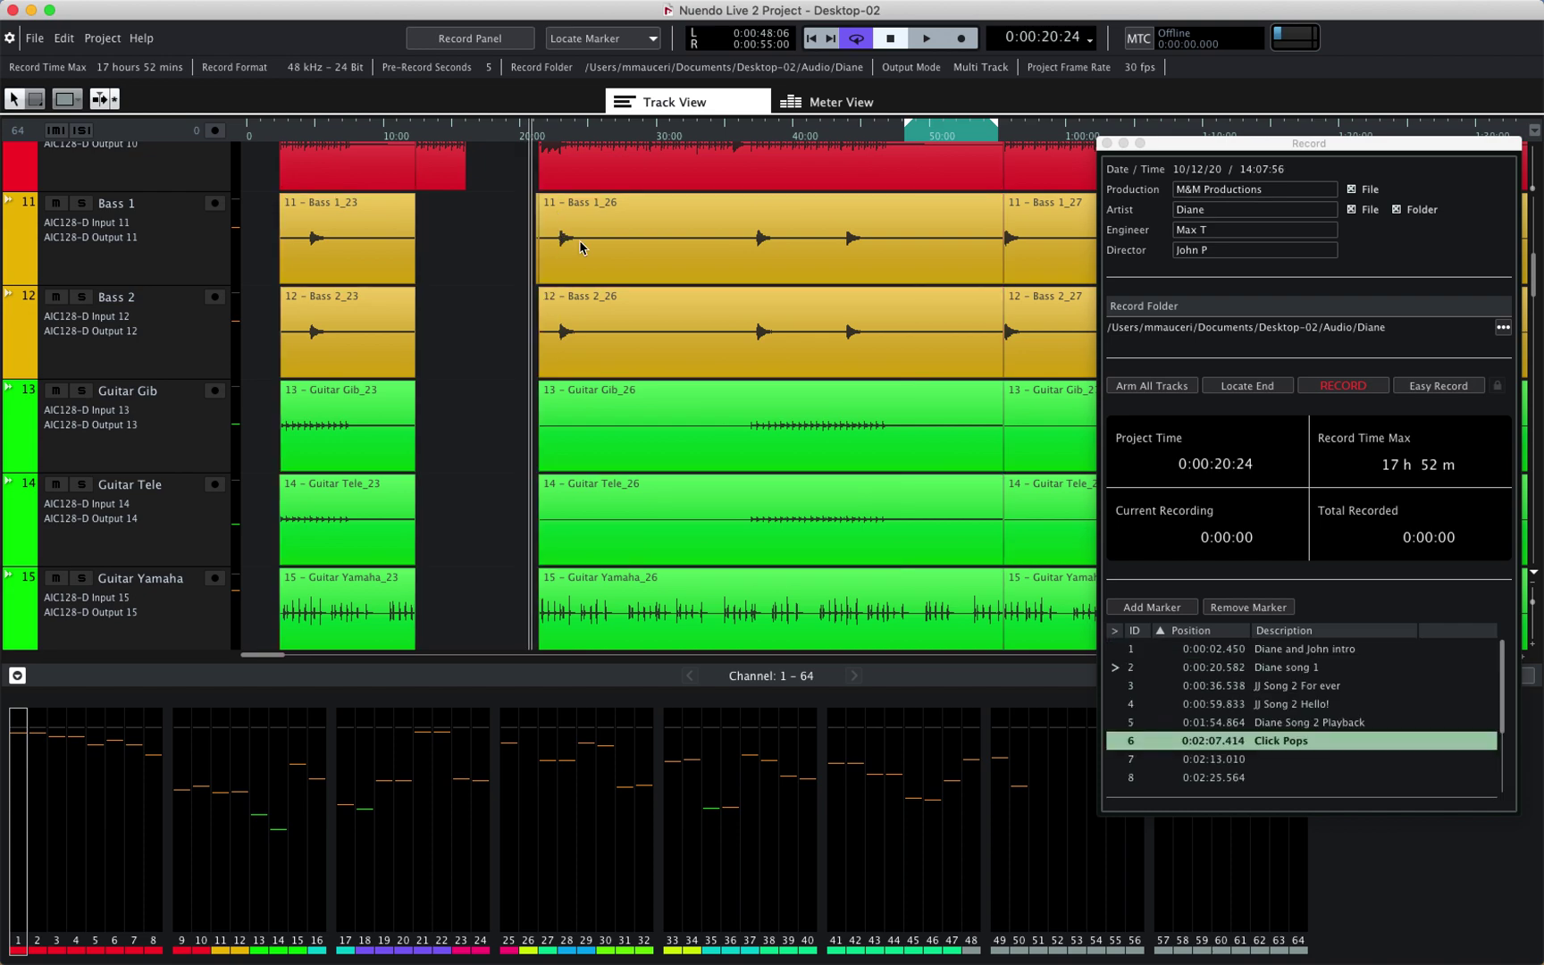
left_click(581, 248)
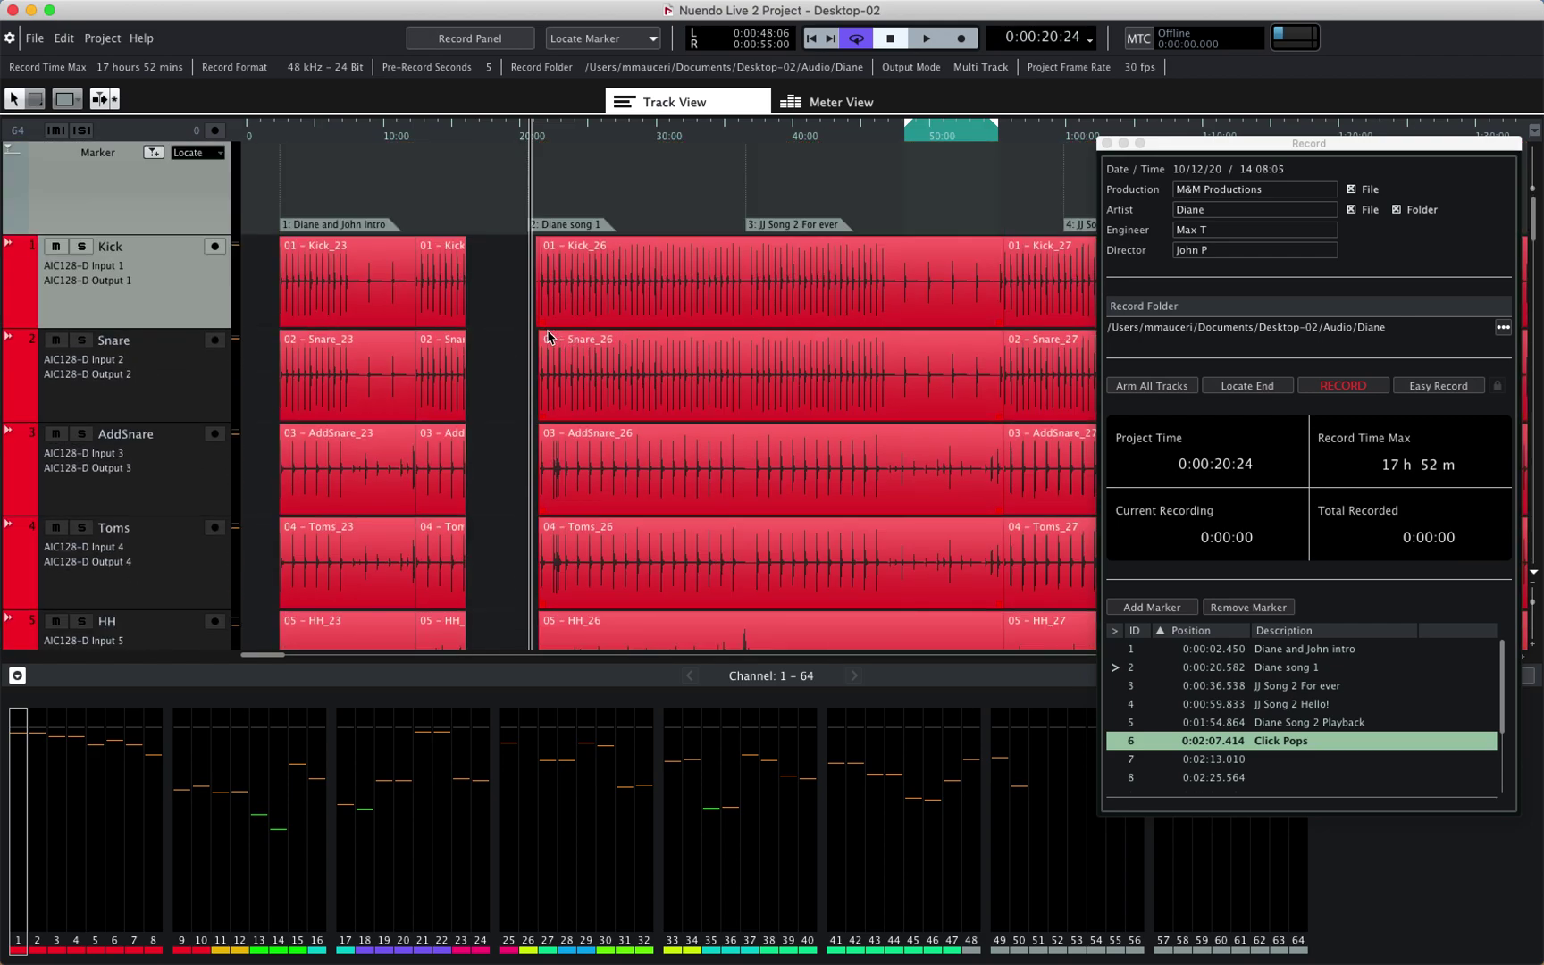
Extend the start of the _26 clips back to about 20:00 to recover the pre-recorded audio, and start playback
left_click_drag(545, 324, 525, 325)
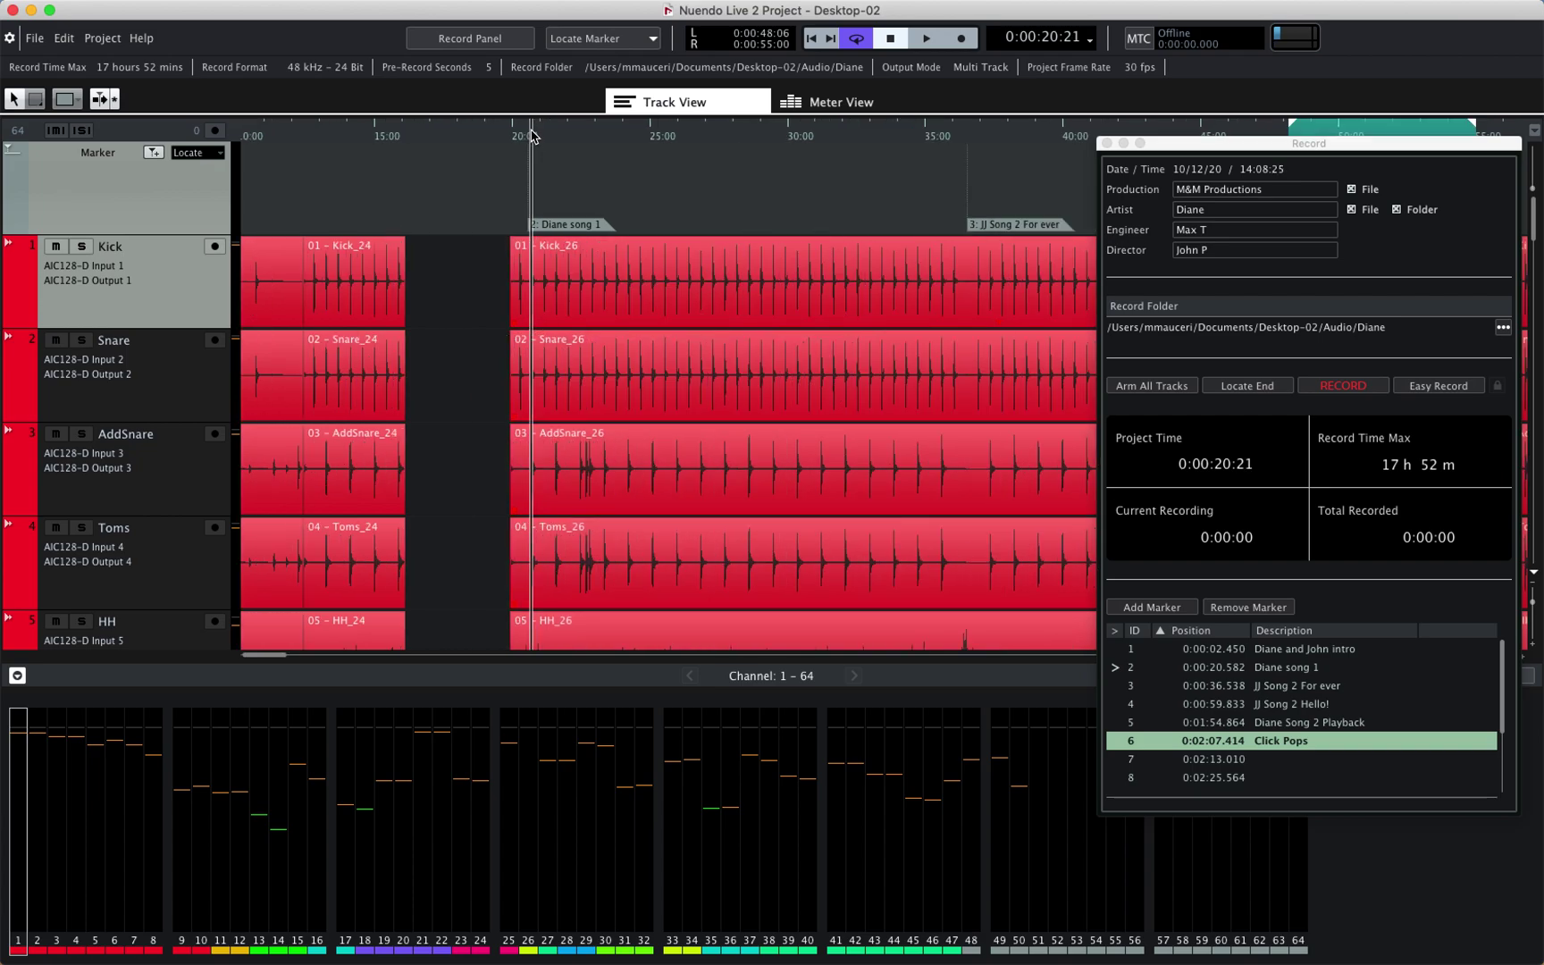
left_click_drag(533, 136, 533, 200)
key("space")
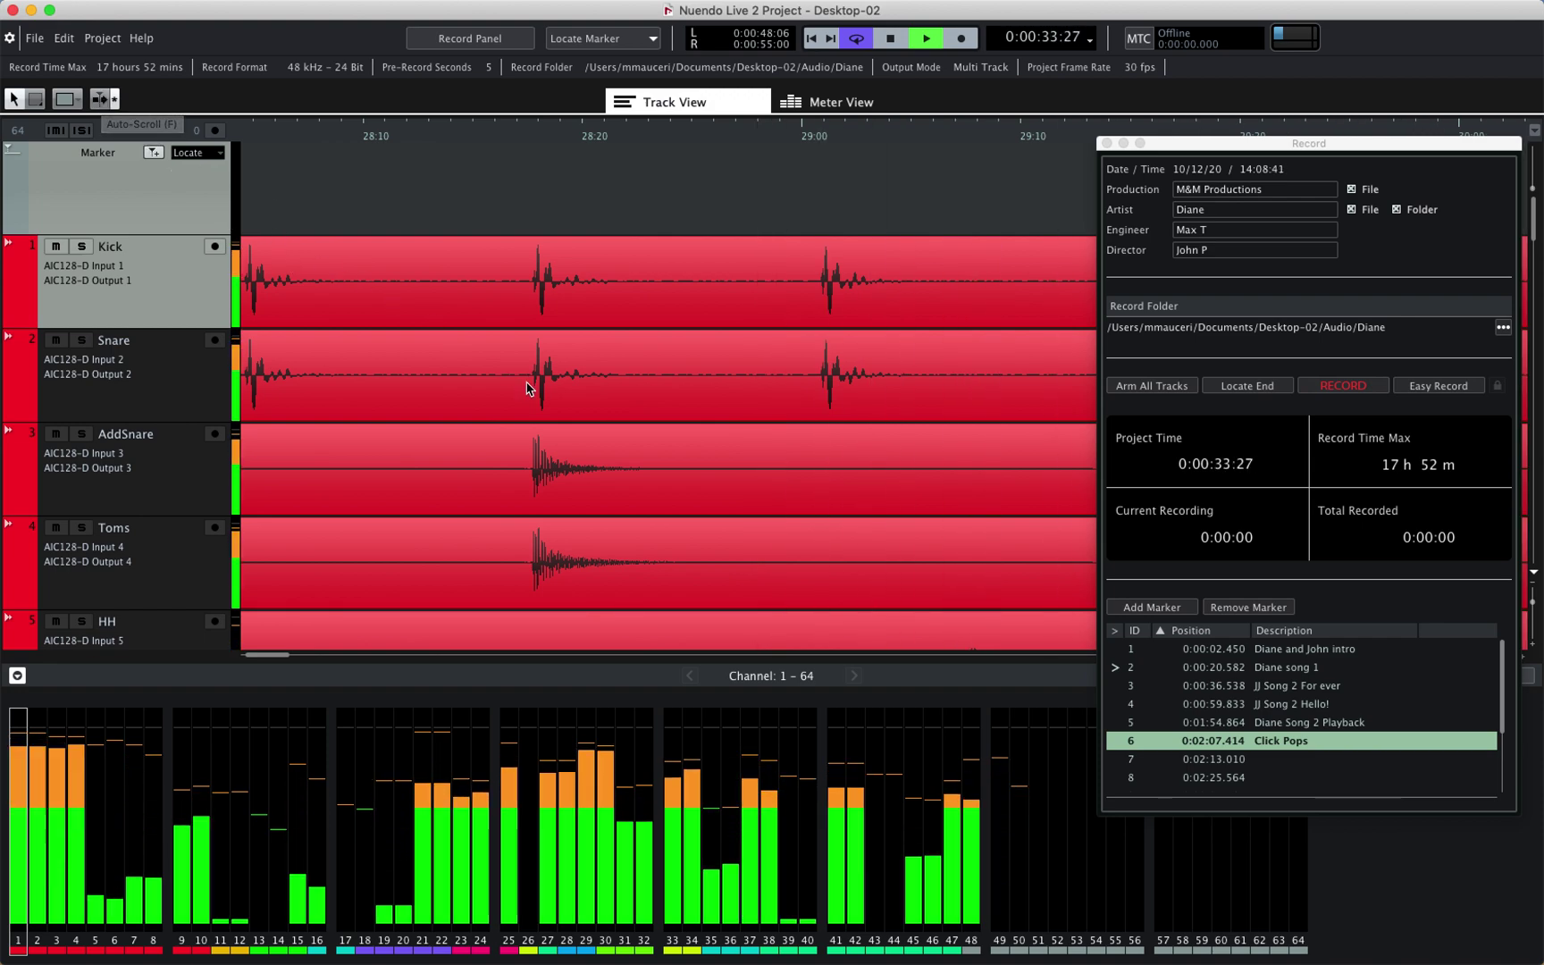
Turn off Global Editing and delete the range from about 28:16 to 28:26 on the Kick, Snare, AddSnare and Toms tracks
left_click(35, 98)
mouse_move(510, 349)
left_mouse_down()
mouse_move(625, 349)
mouse_move(592, 346)
left_mouse_up()
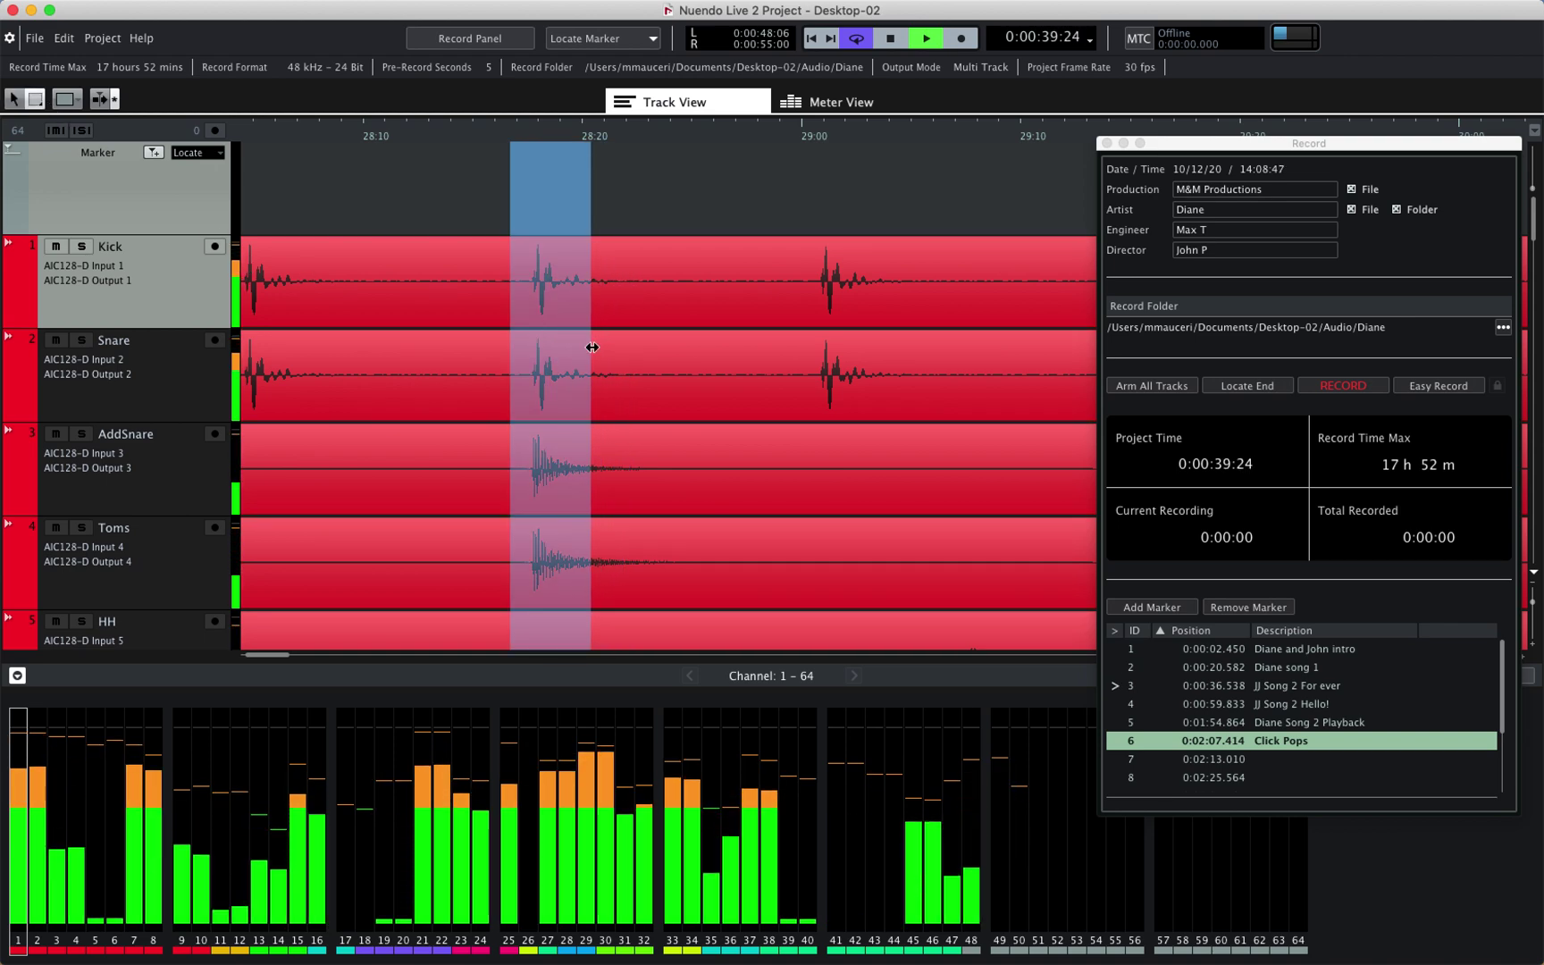
key("g")
mouse_move(513, 286)
left_mouse_down()
mouse_move(576, 295)
mouse_move(606, 483)
mouse_move(688, 559)
mouse_move(723, 555)
left_mouse_up()
key("Delete")
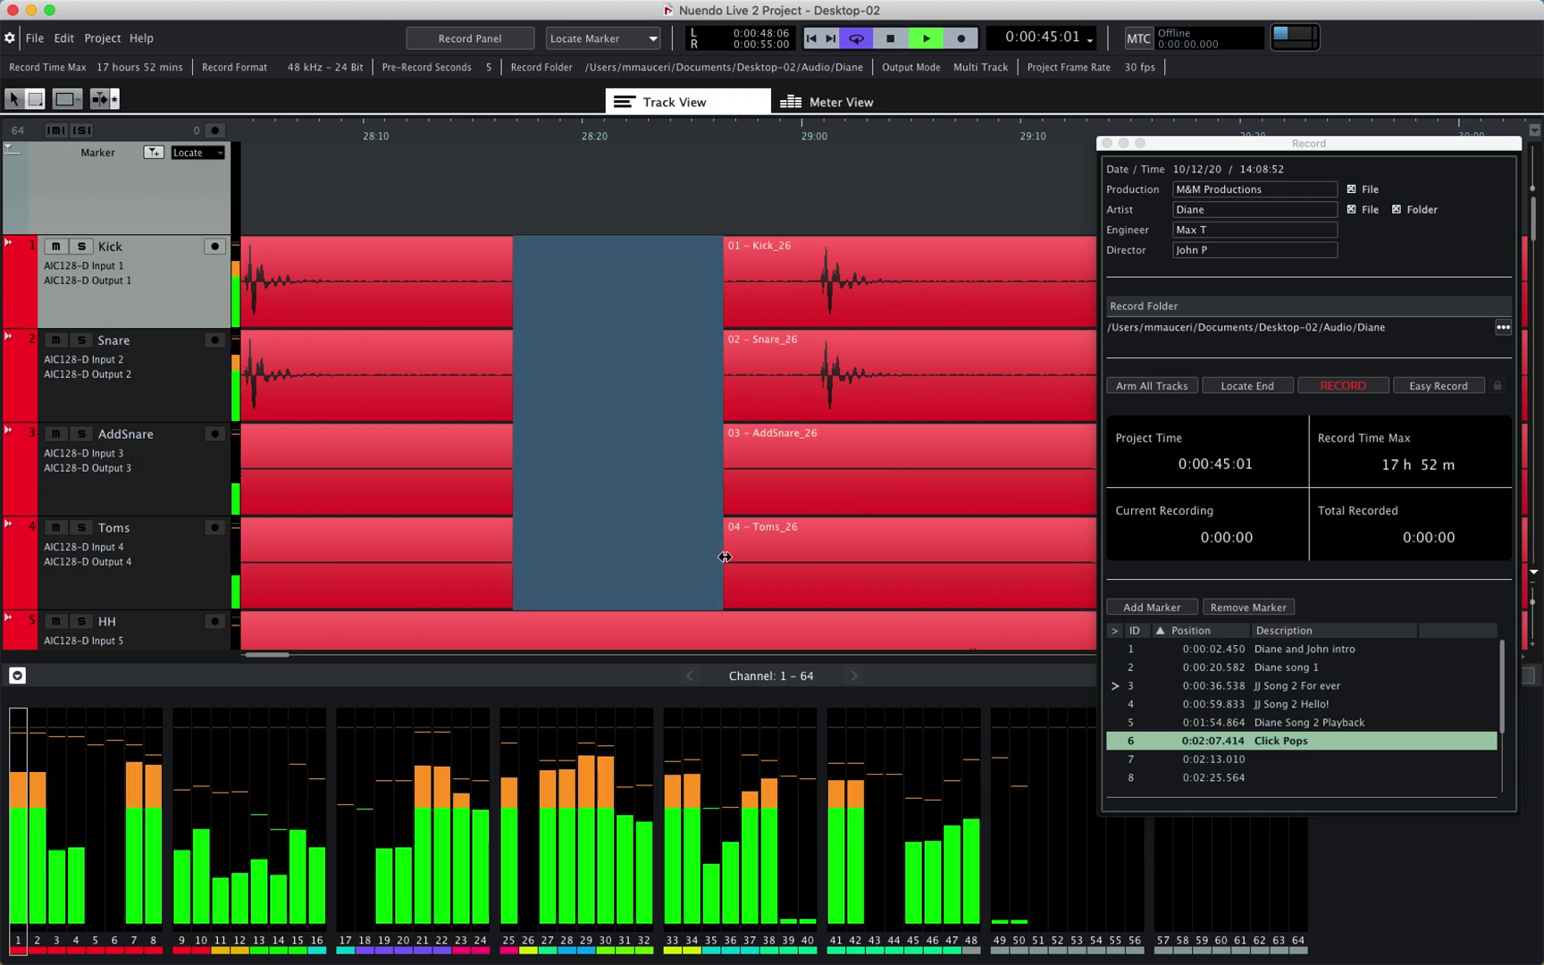
Turn Auto-Scroll back on so the view follows the playhead, and stop playback
left_click(99, 100)
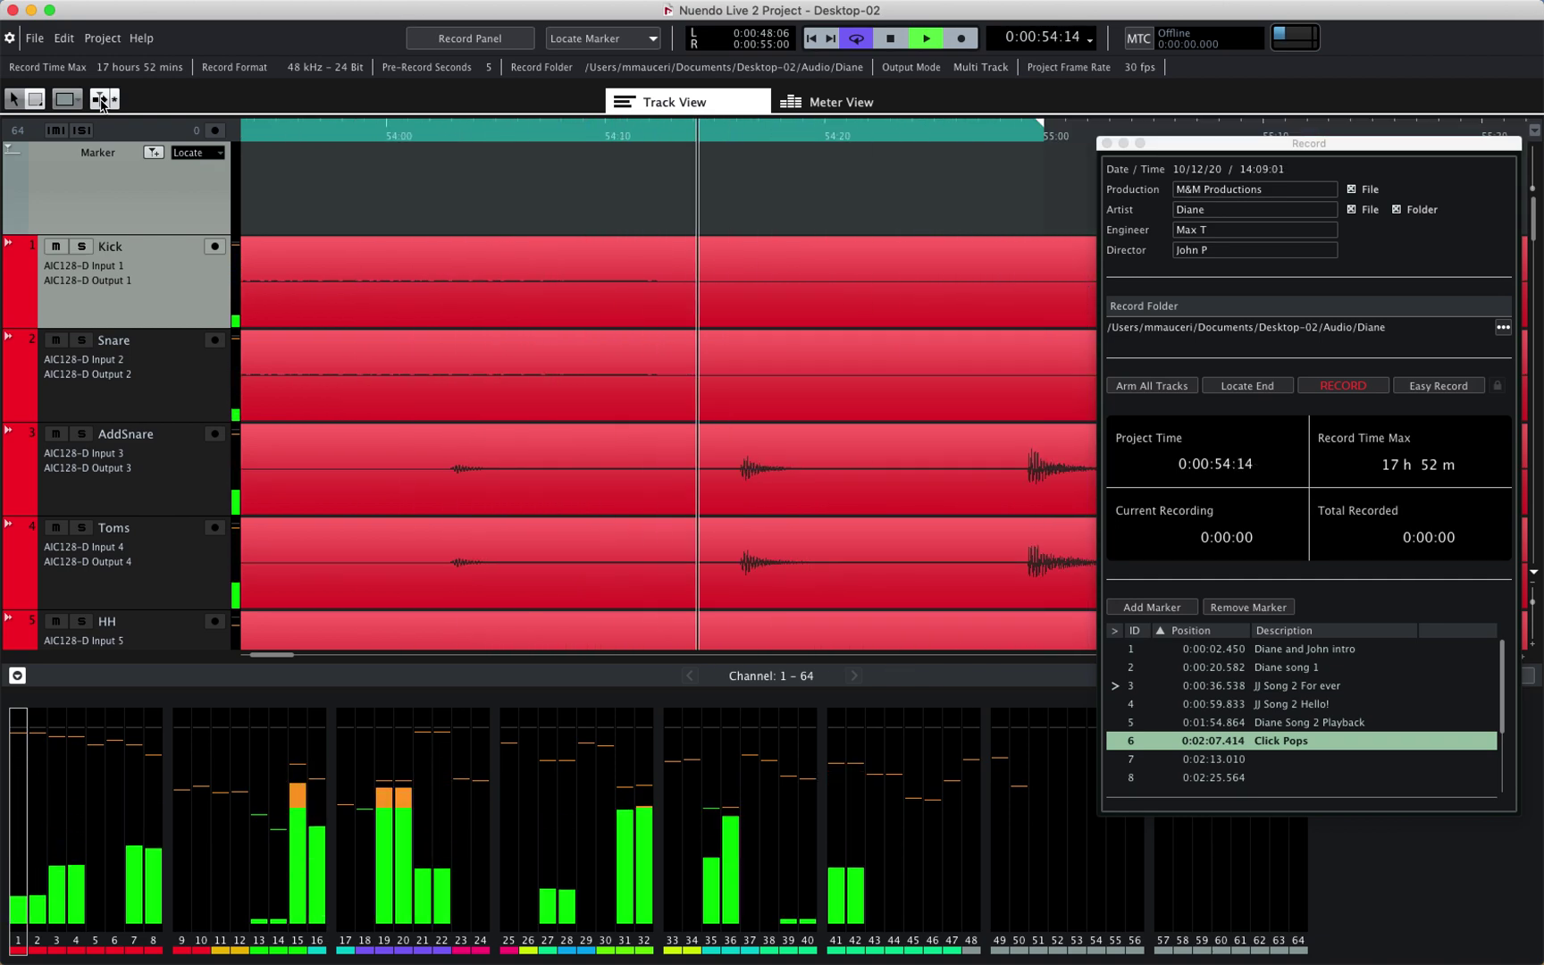
key("space")
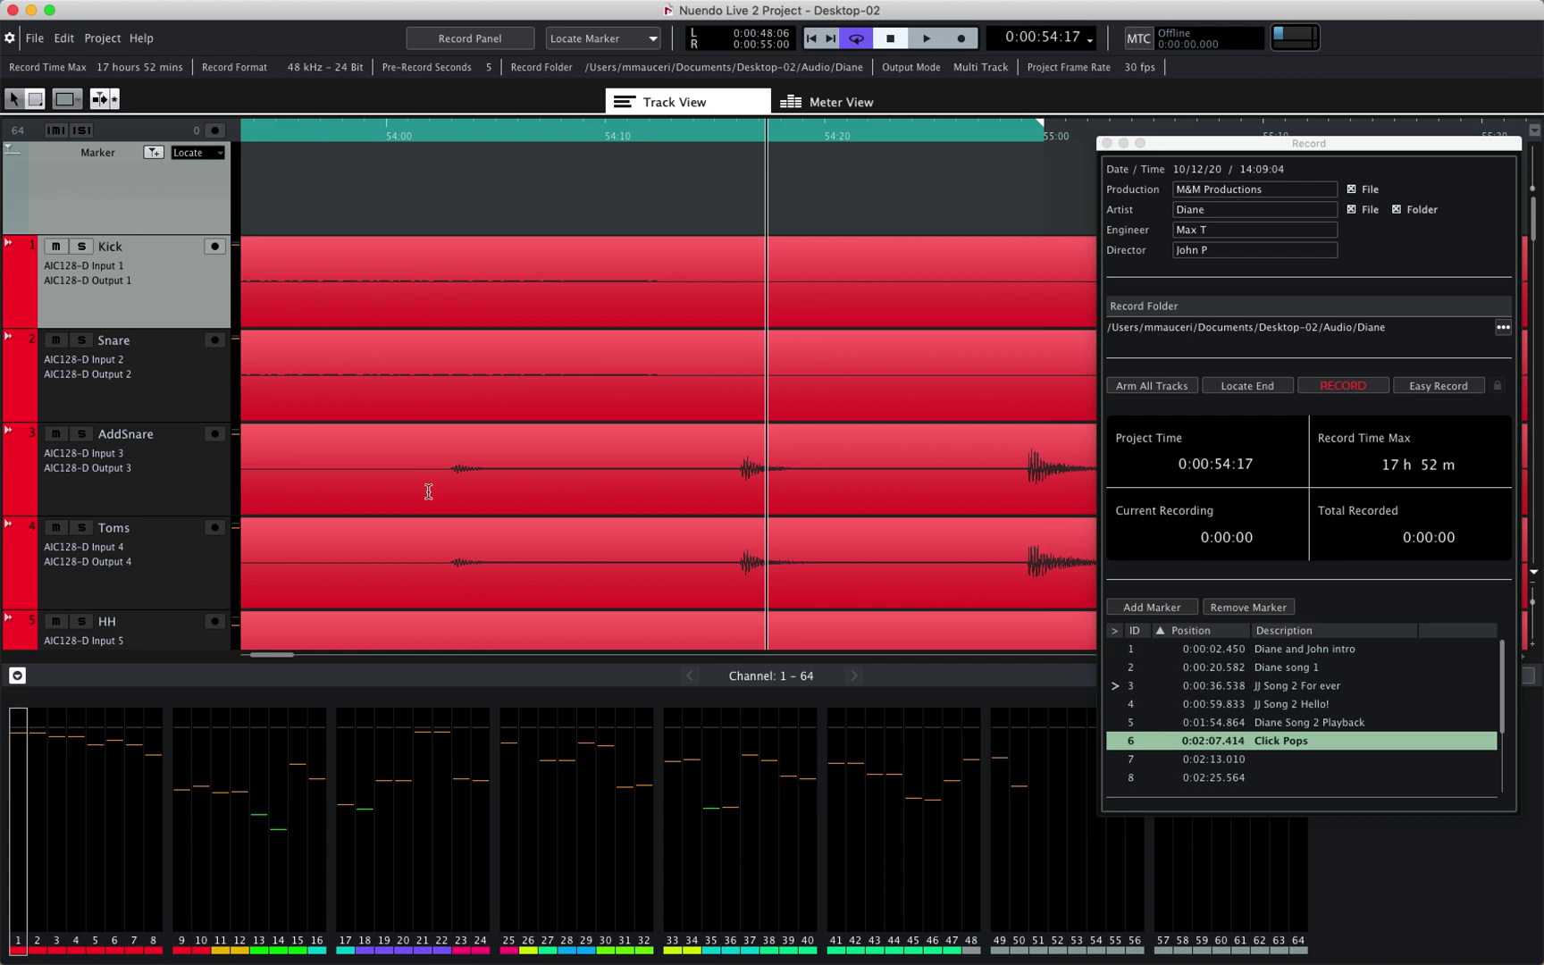
Select the range from about 54:01 to 54:06, enable Global Editing, and delete that range across all tracks
left_click_drag(419, 482, 525, 581)
scroll(609, 547, "down", 5)
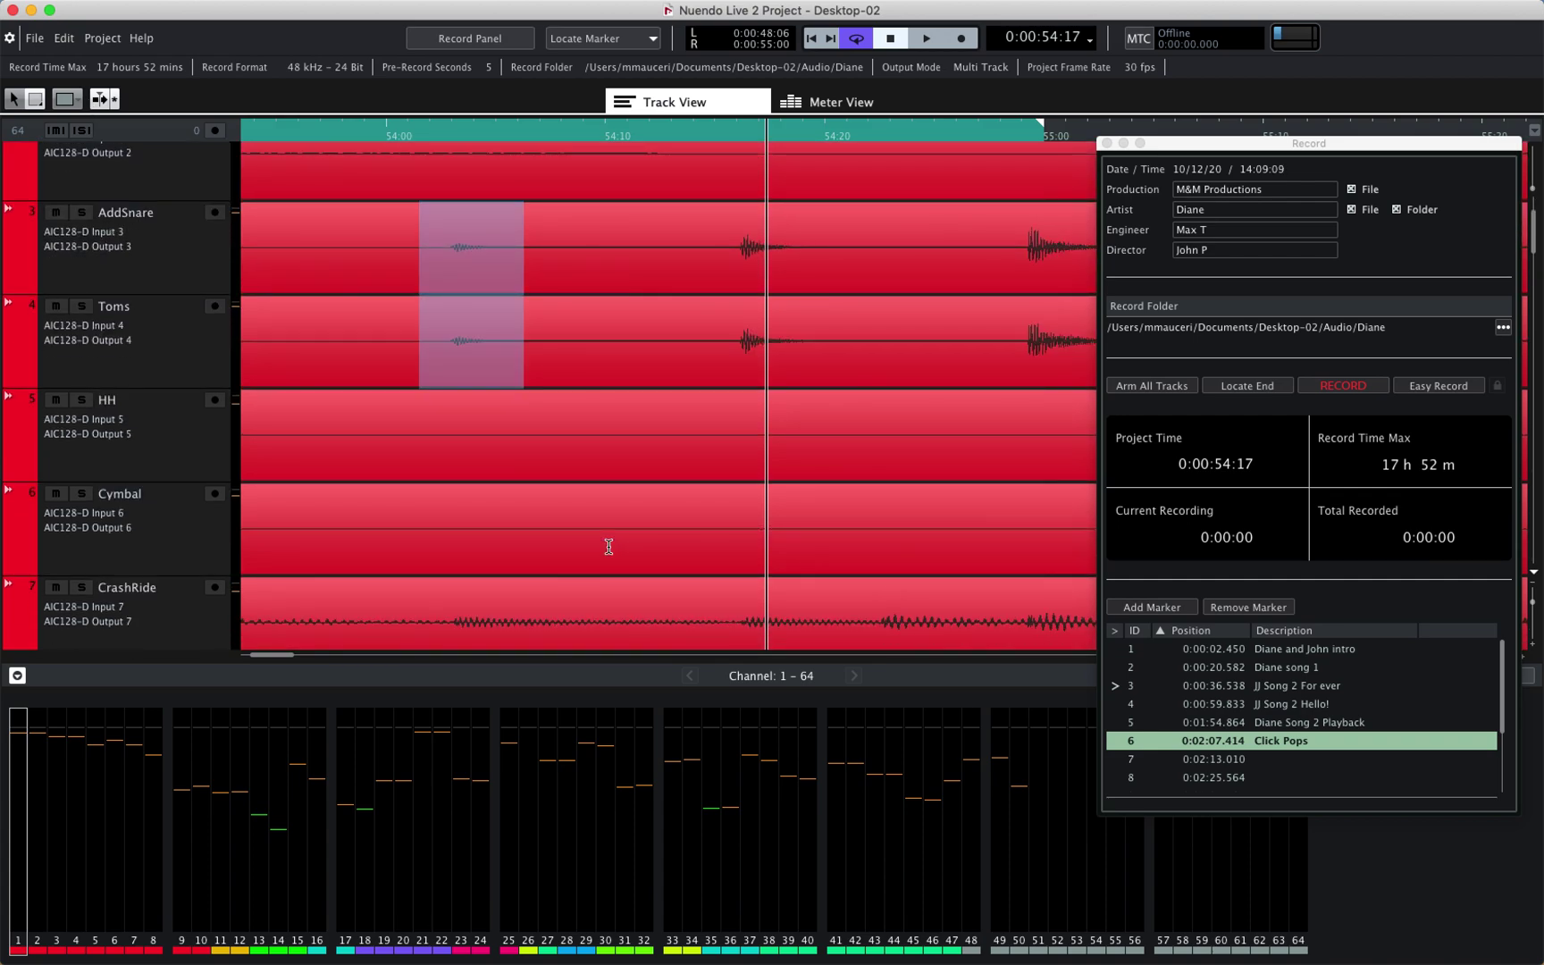
key("shift+g")
key("shift+g")
key("shift+g")
key("shift+g")
key("shift+g")
key("shift+g")
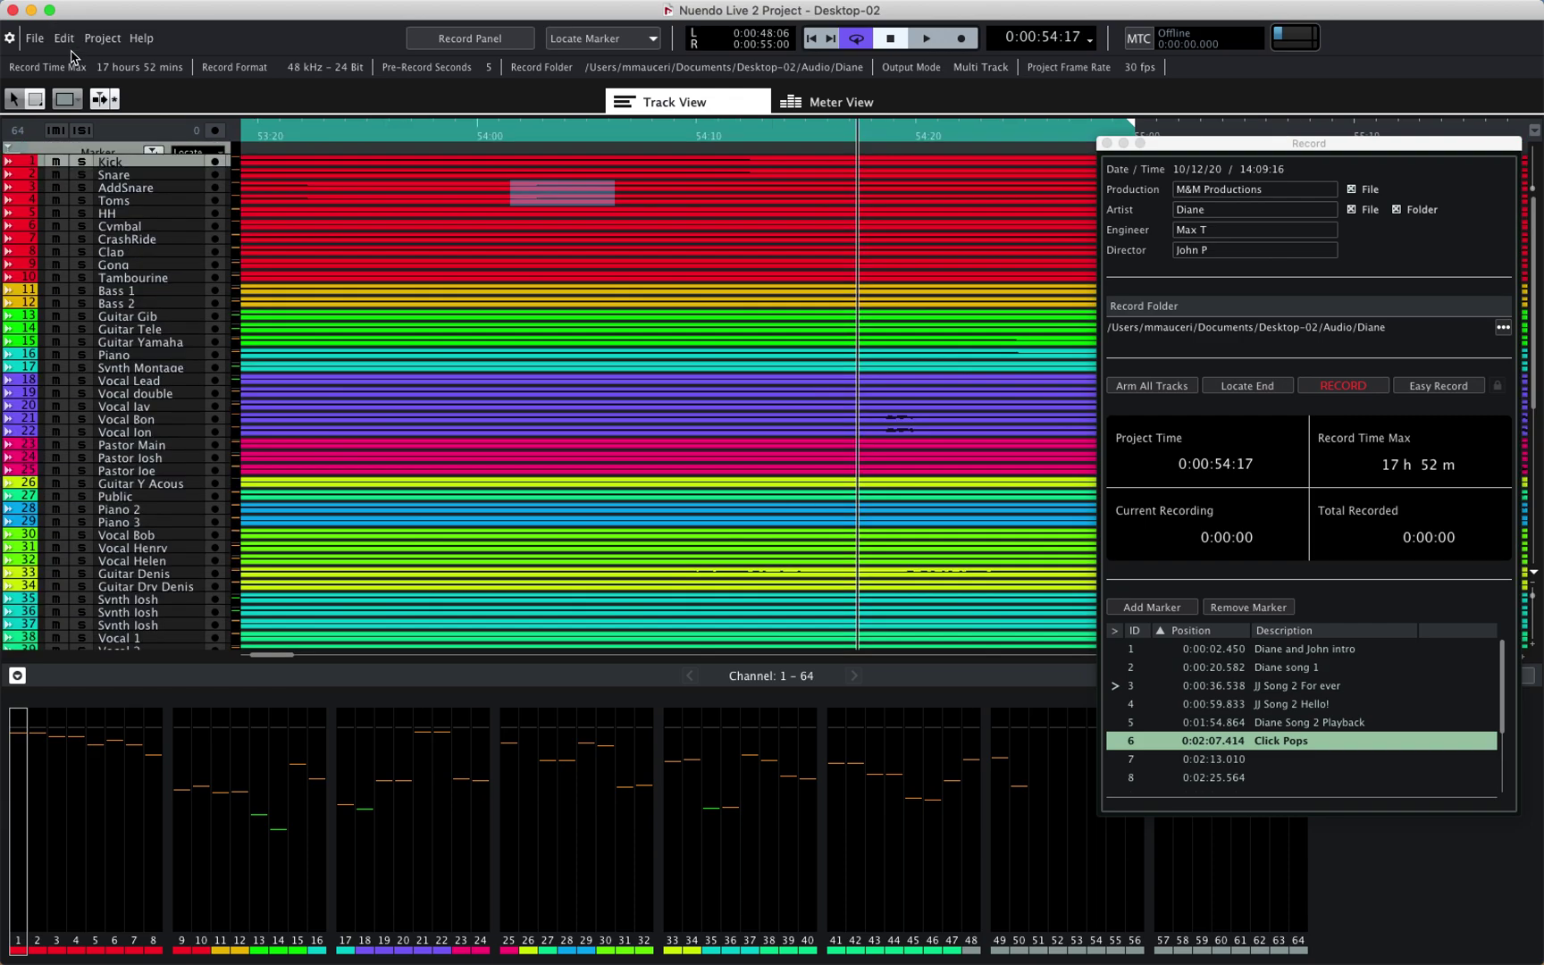
key("super+g")
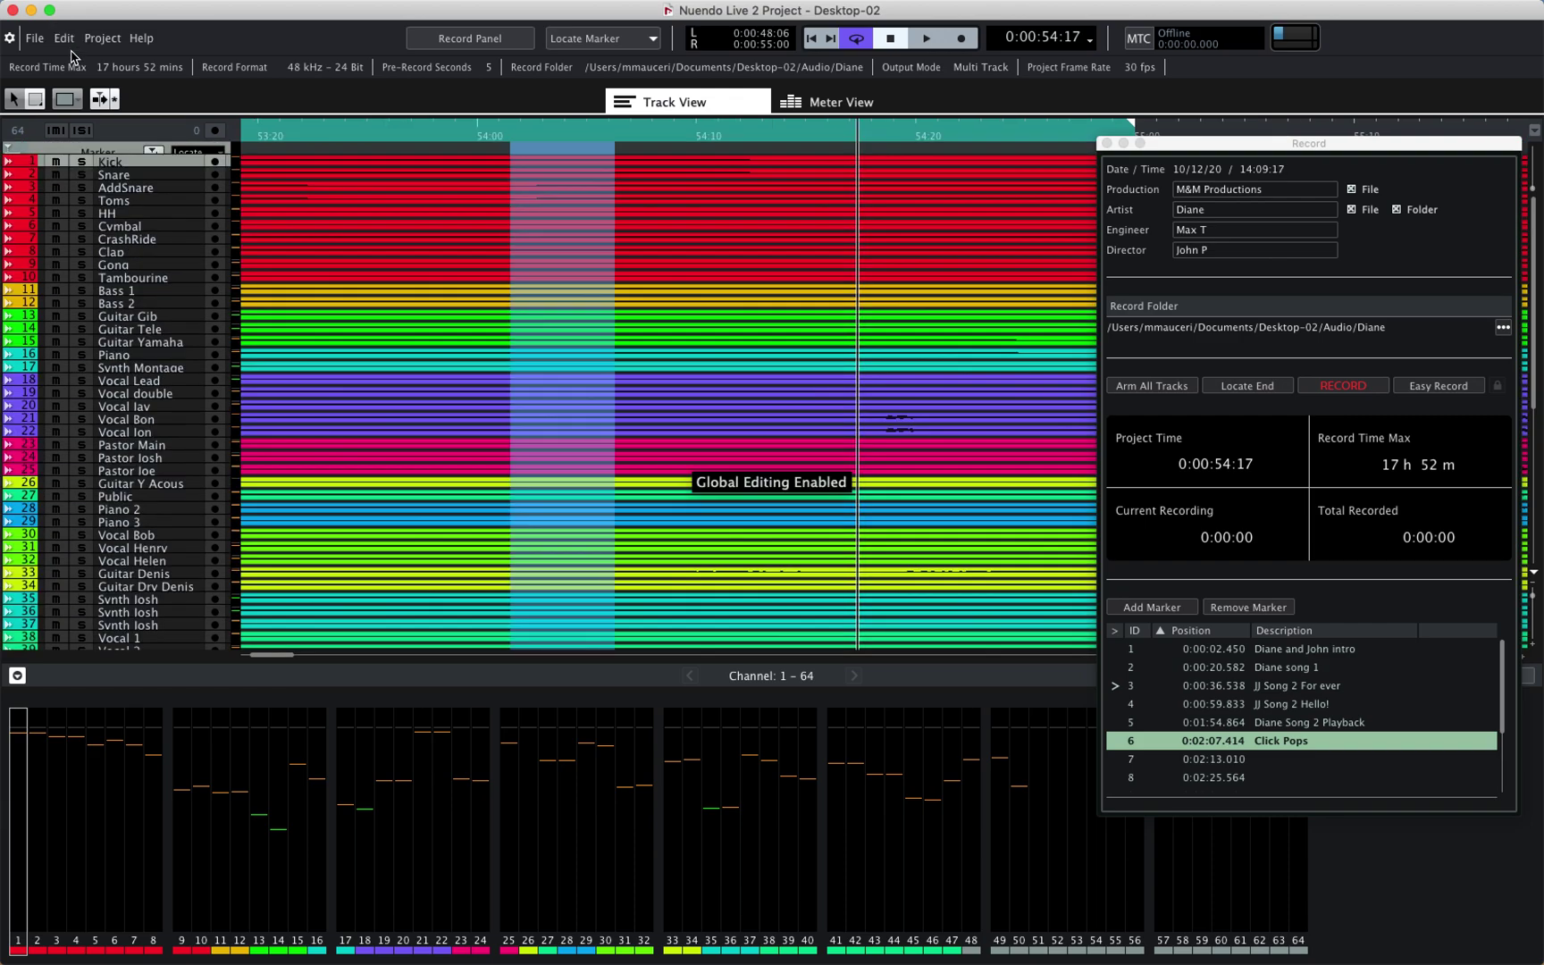
key("Delete")
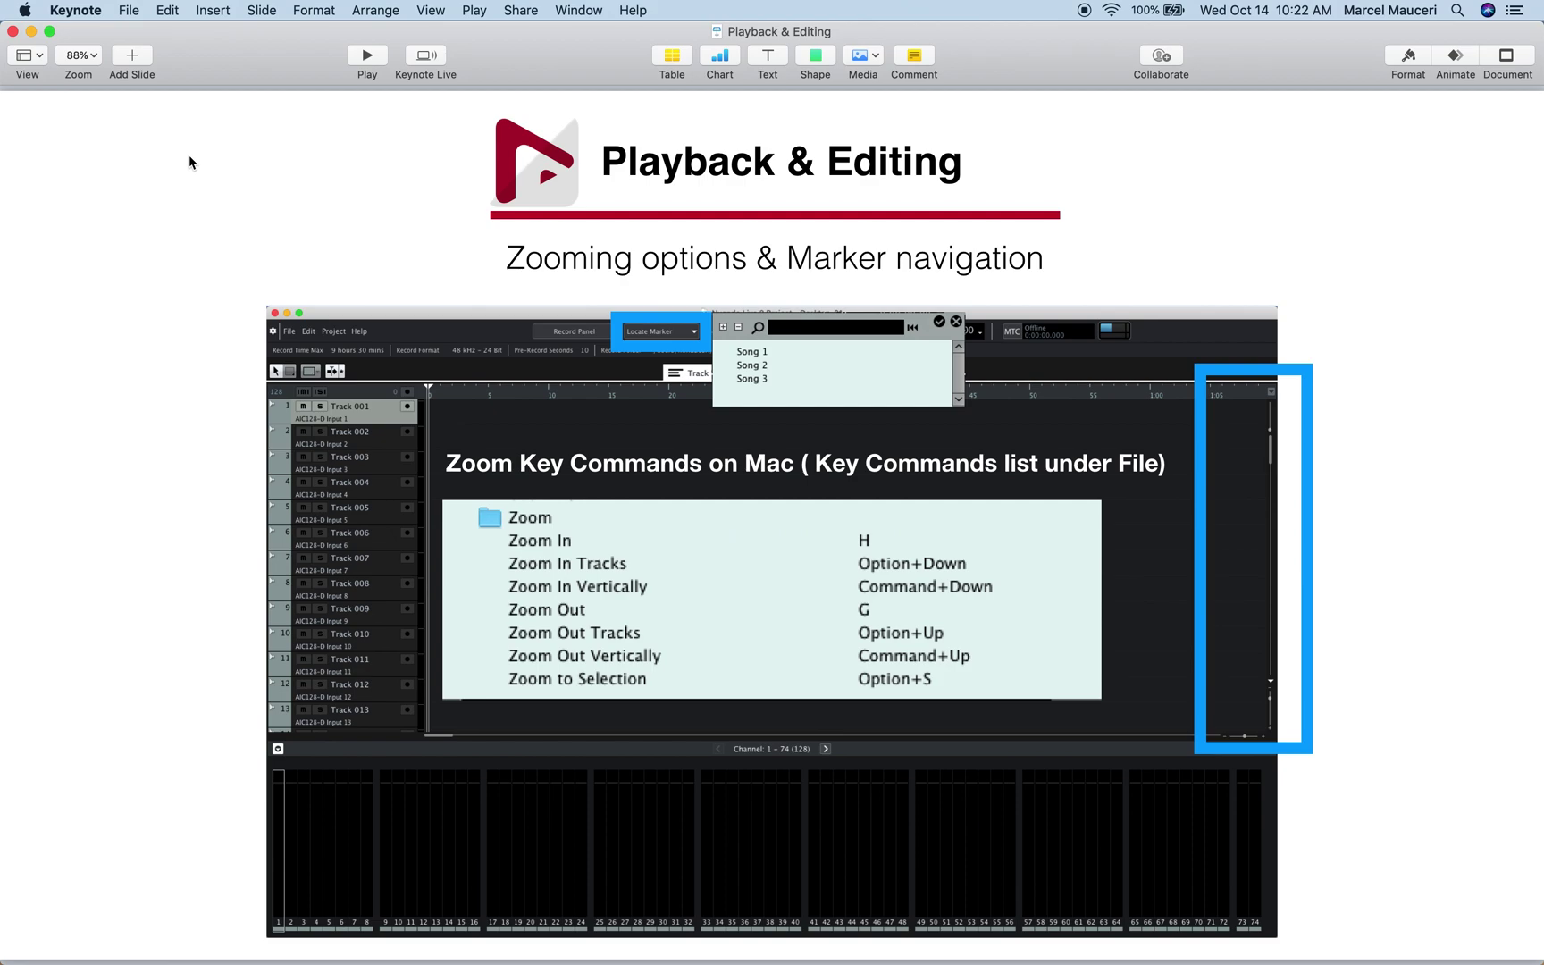
key("Down")
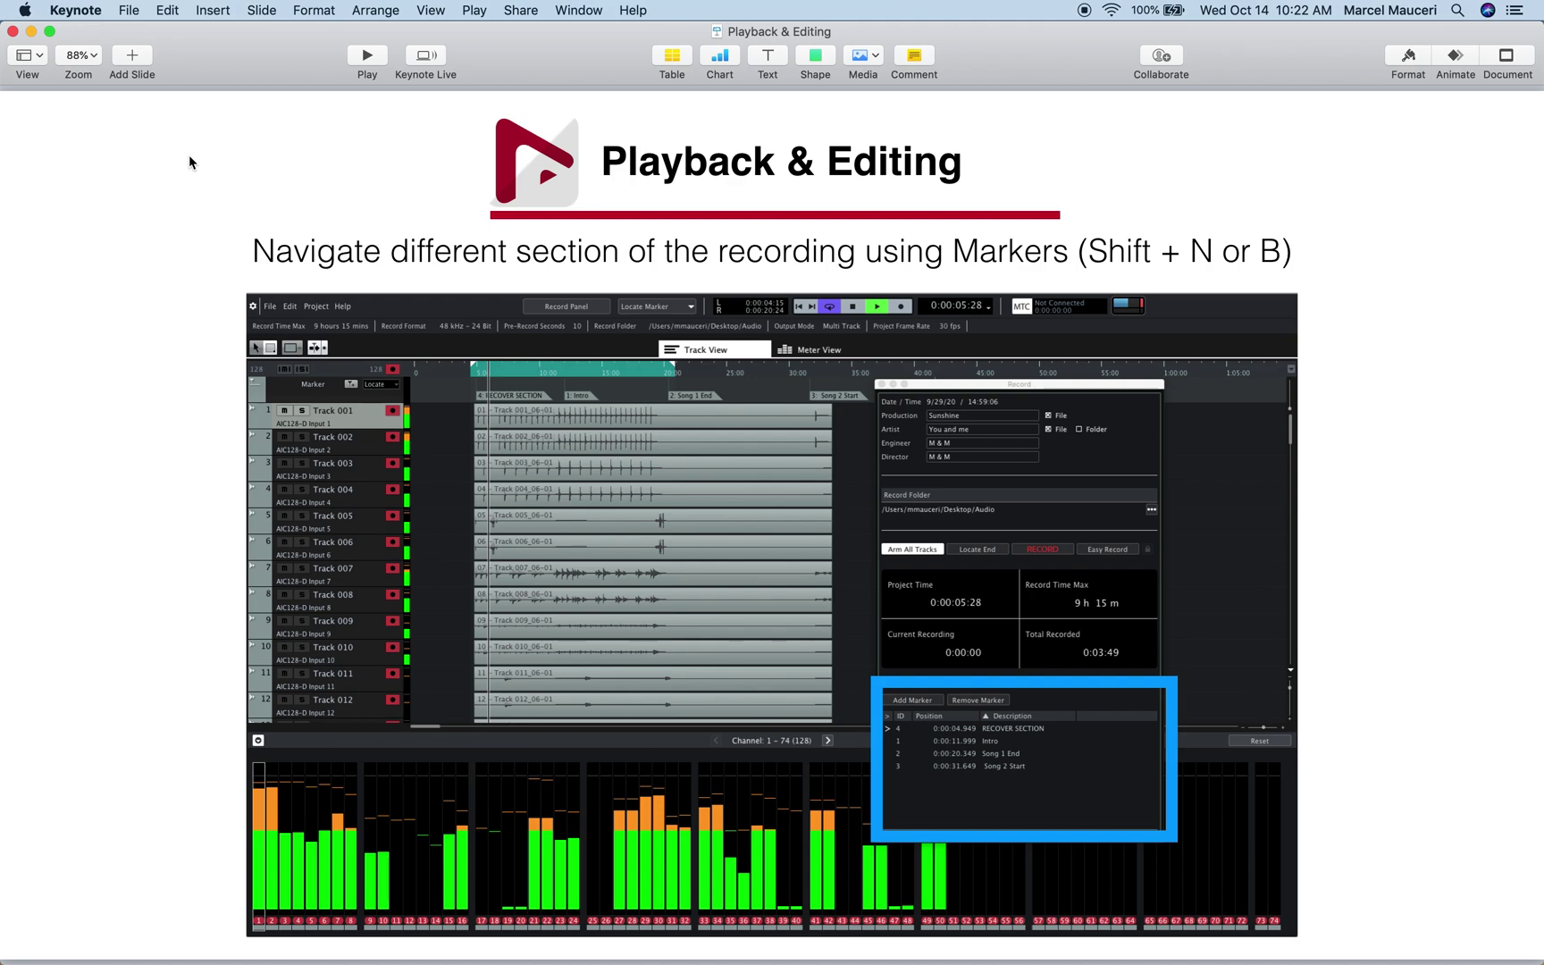
key("Down")
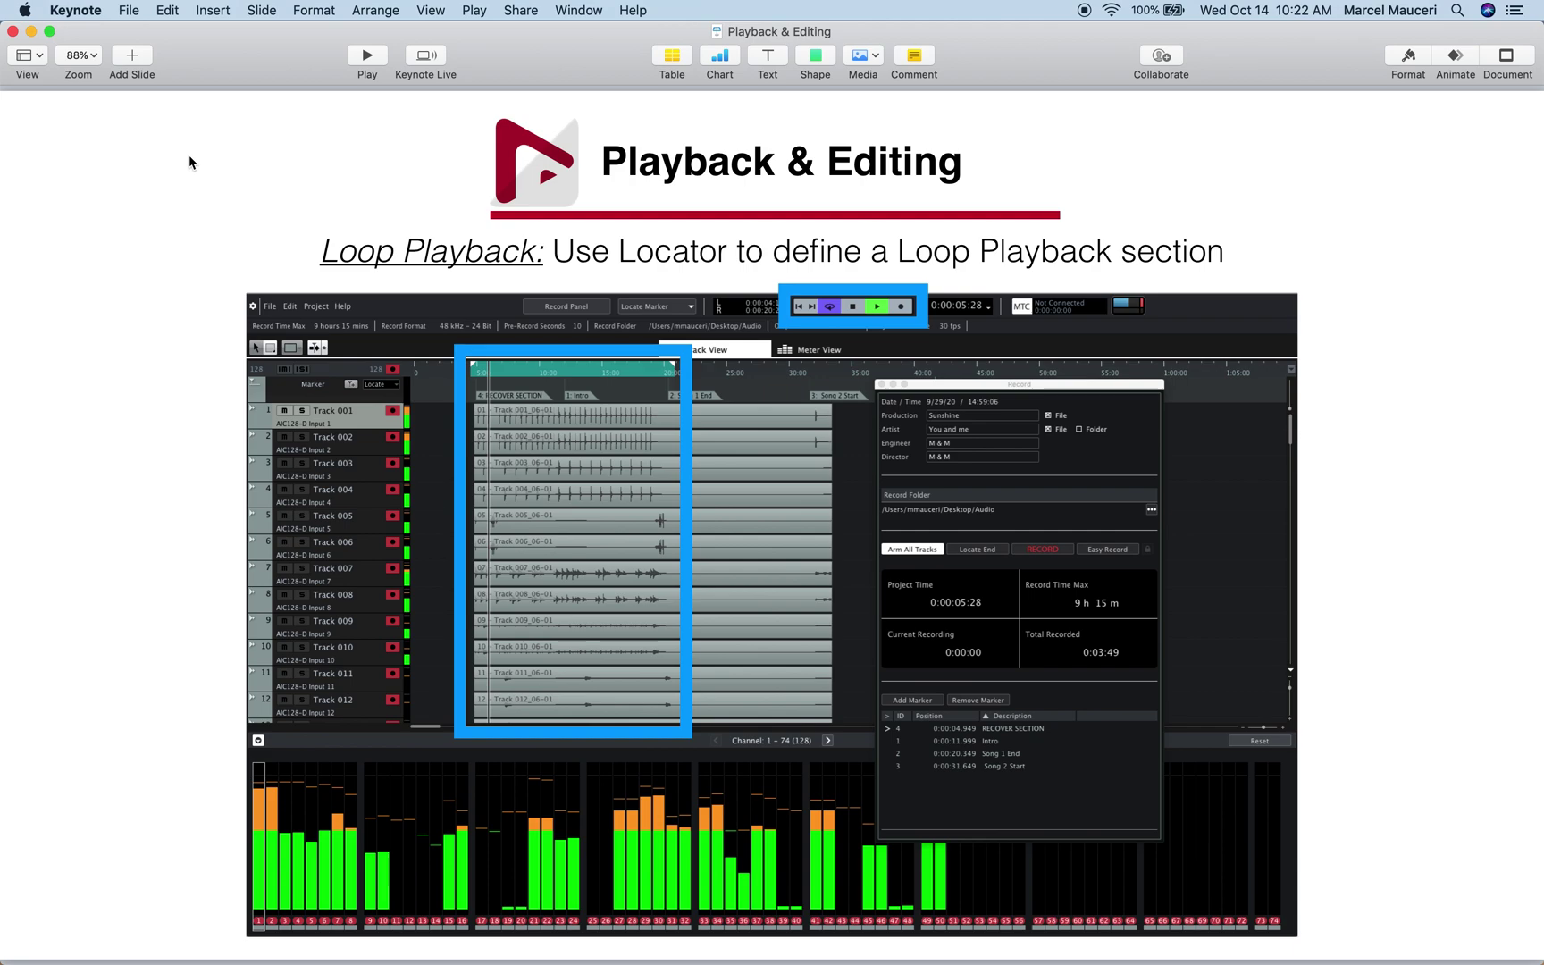
key("Down")
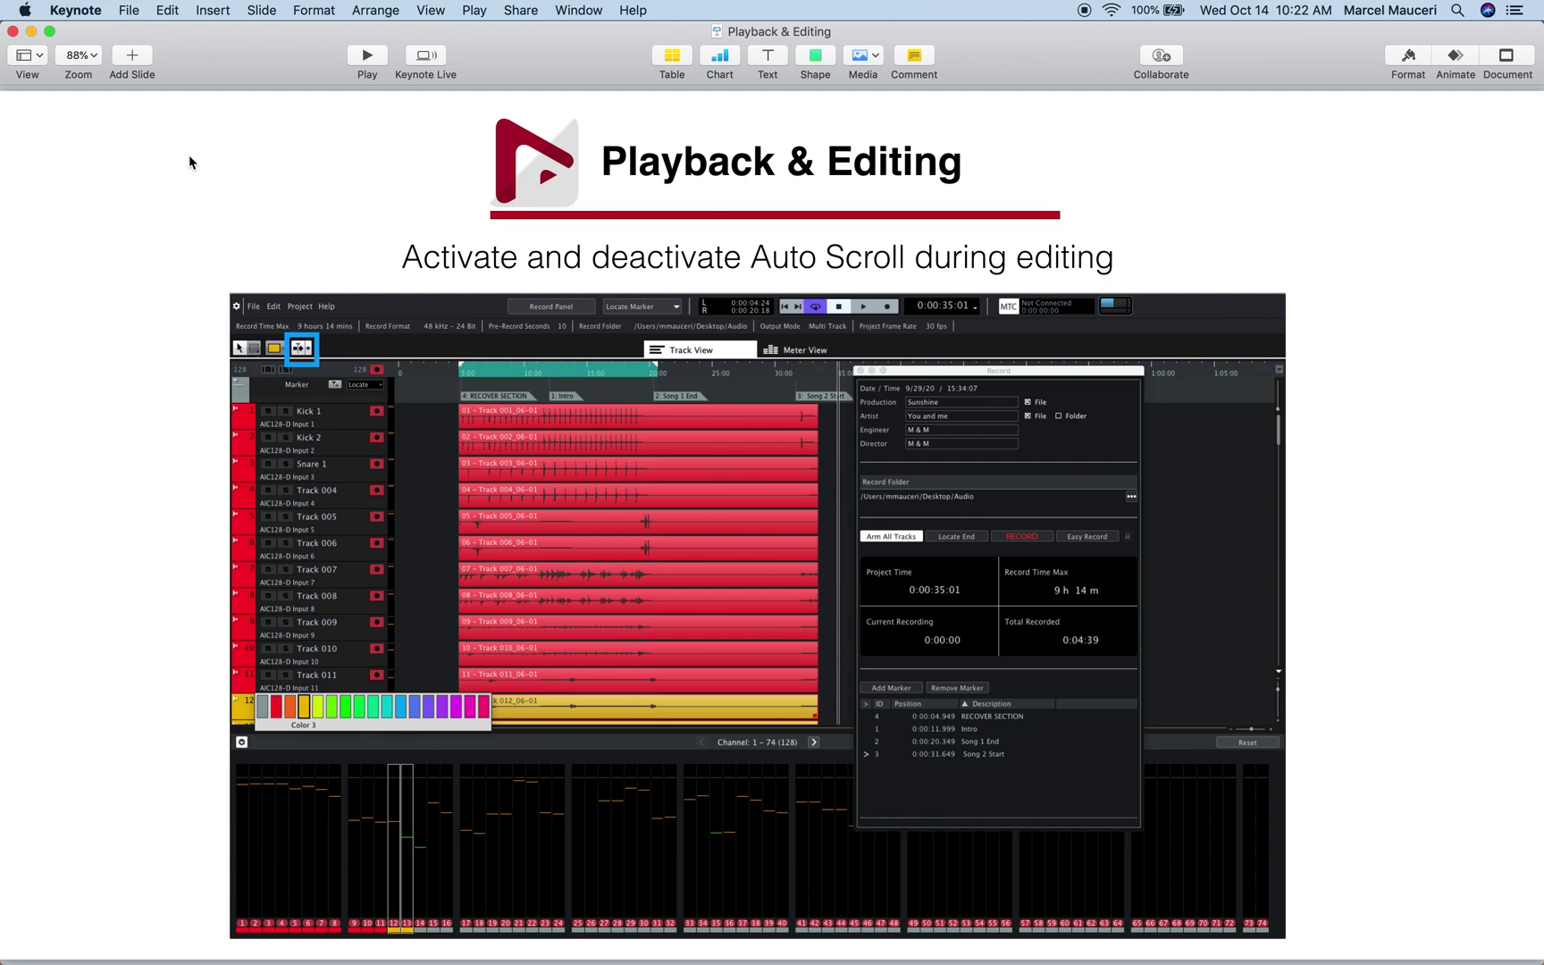
key("Down")
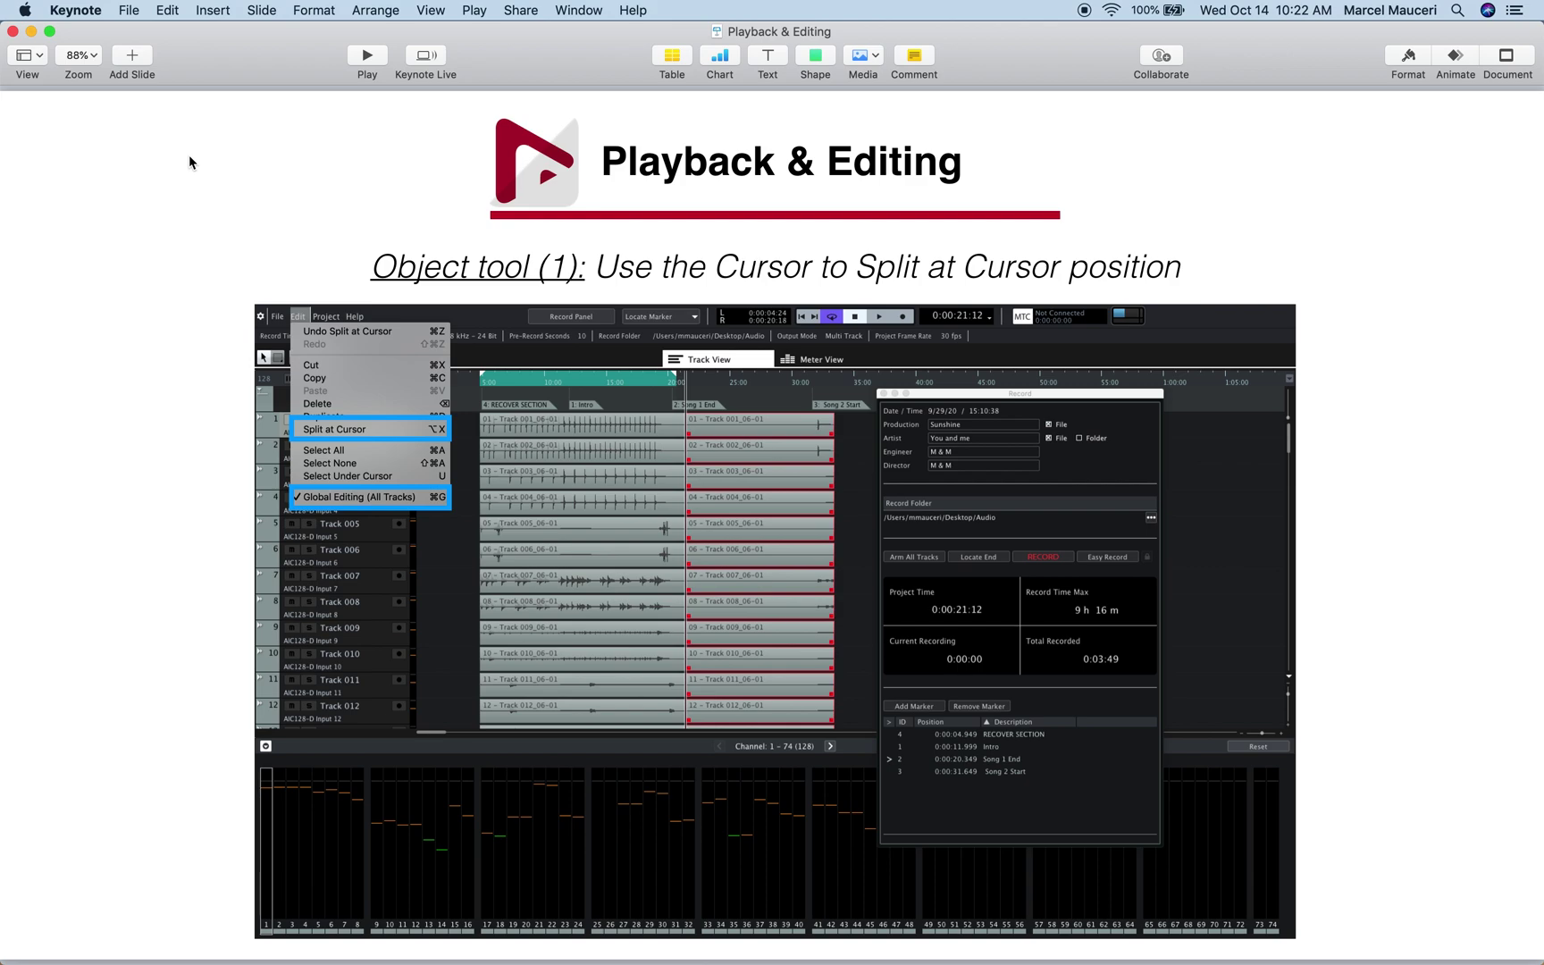
key("Down")
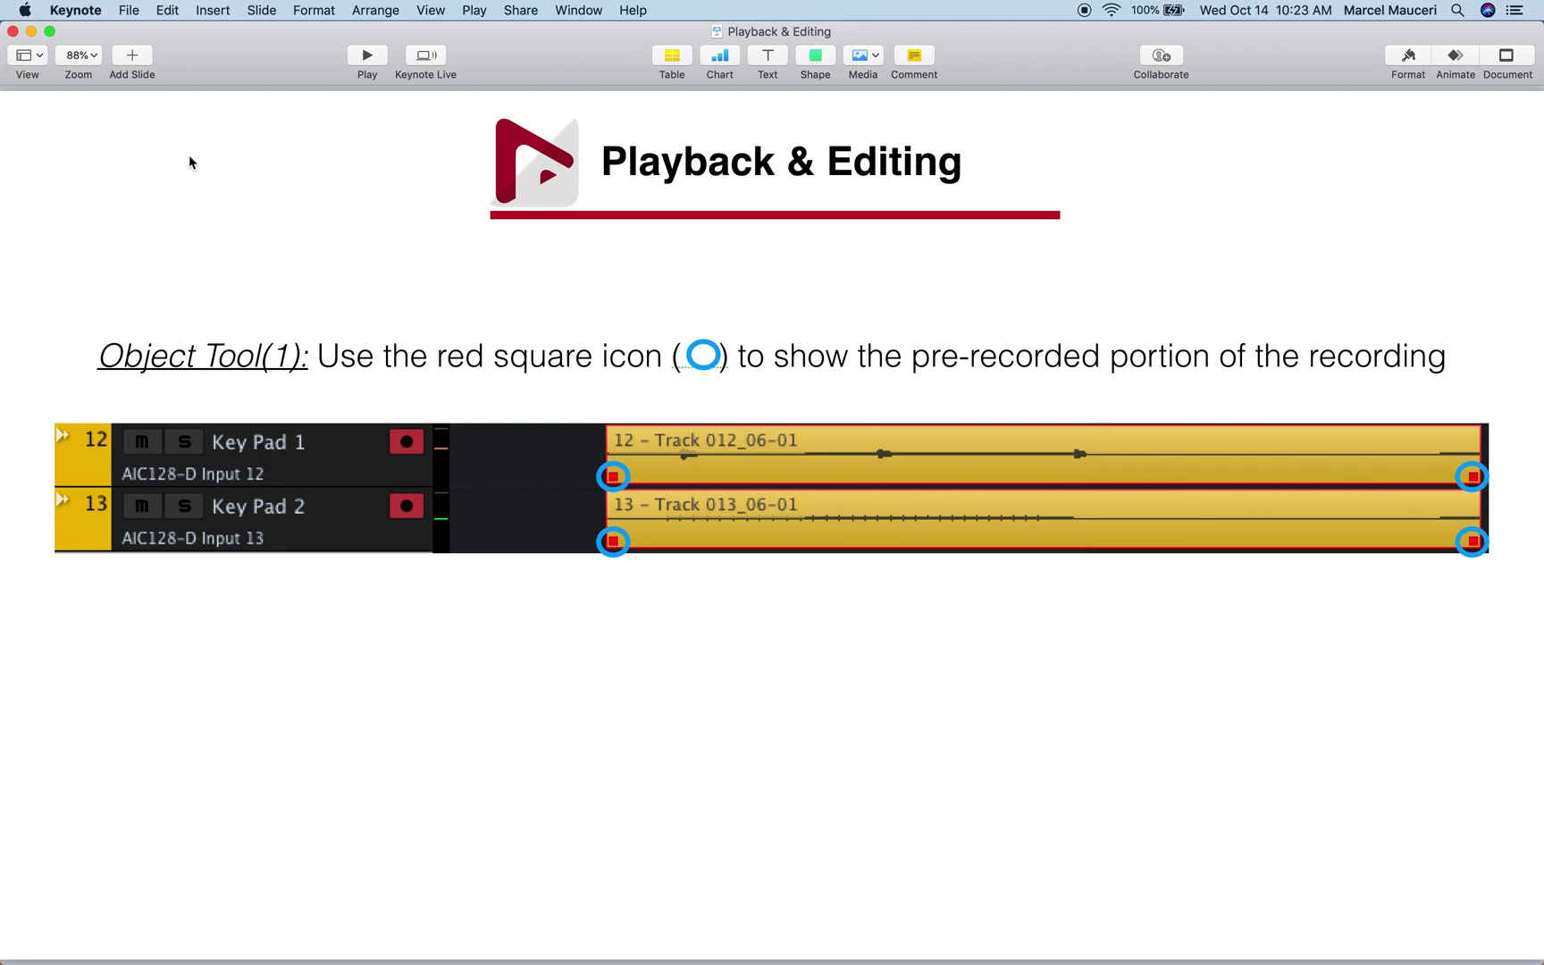
key("Down")
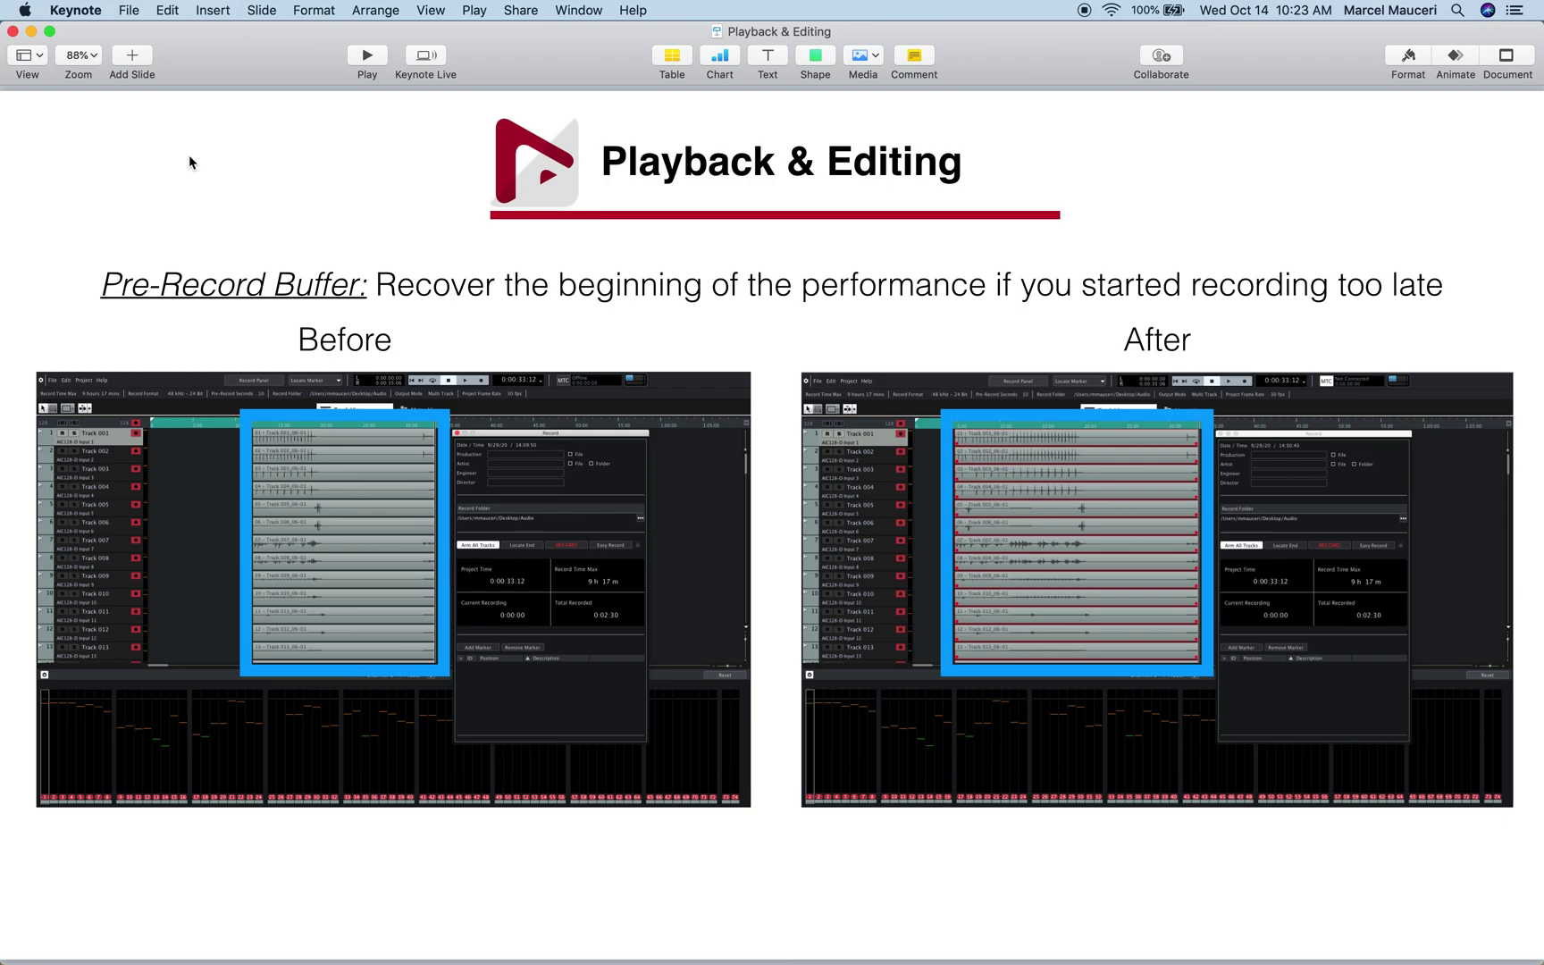
key("Down")
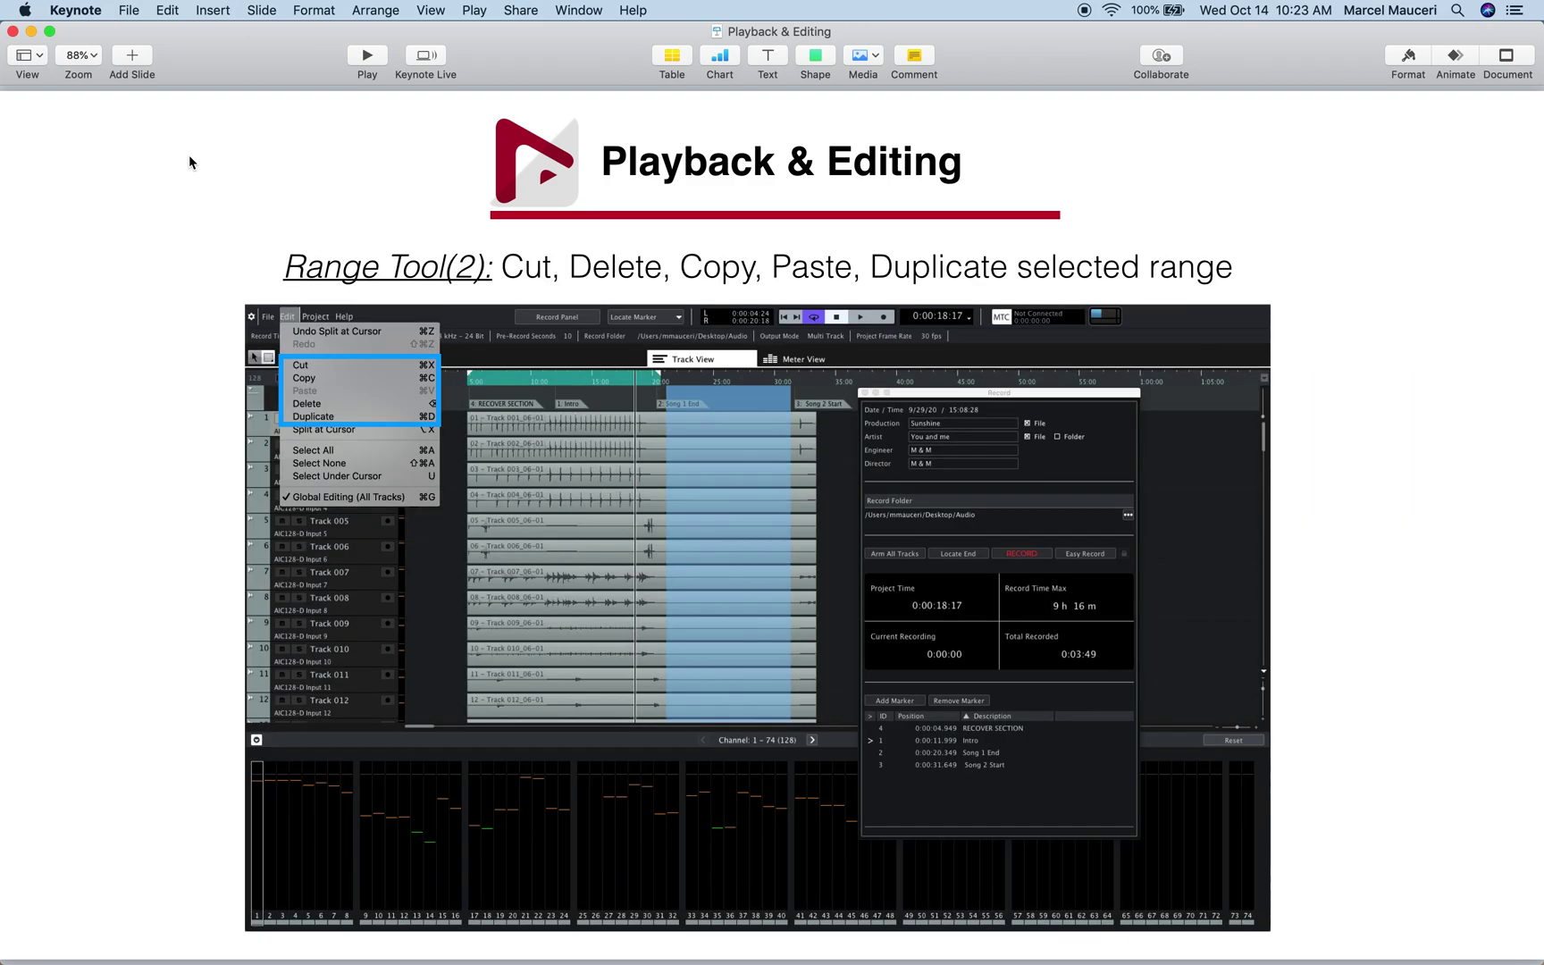